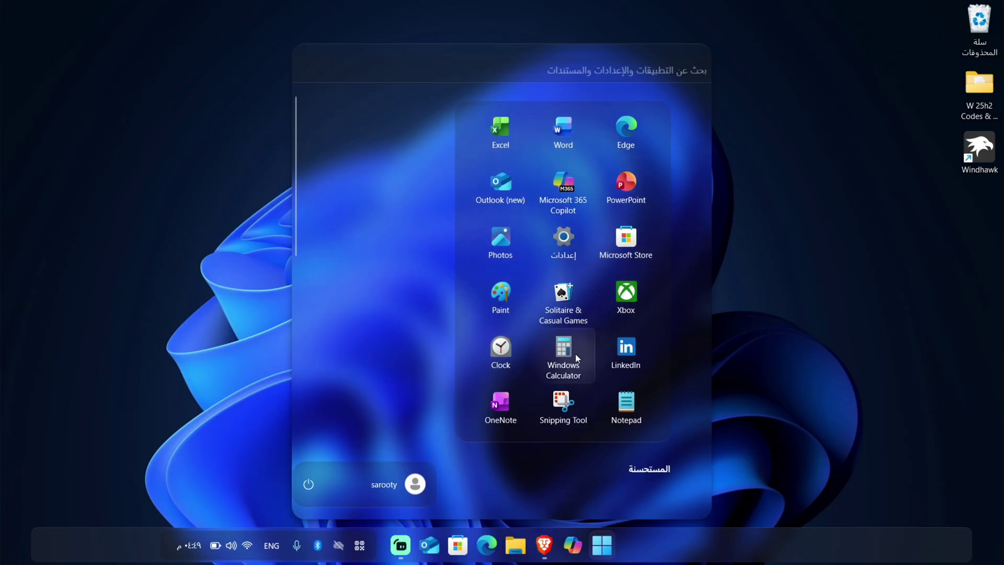
scroll(575, 353, down, 8)
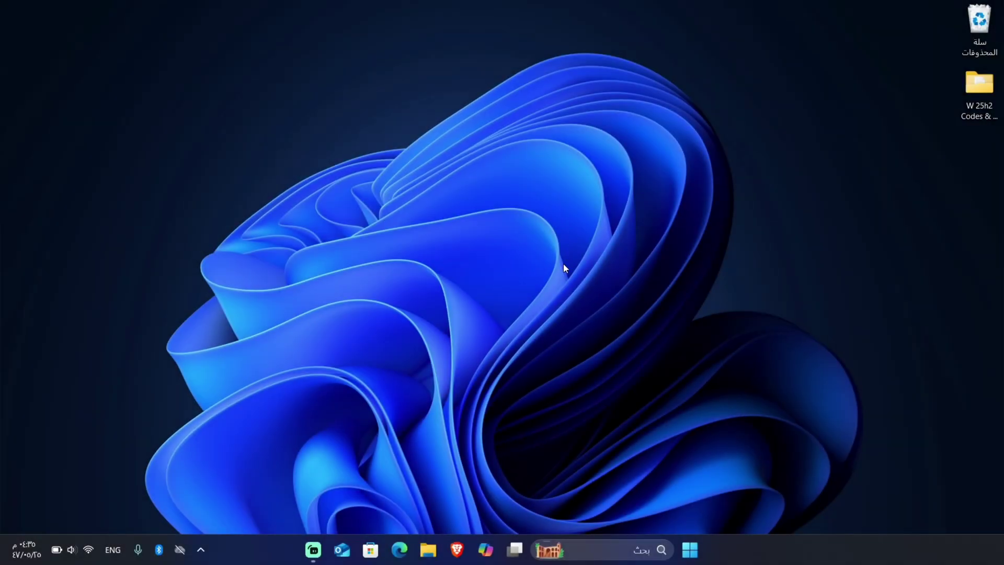
In the taskbar settings, set the search item to hidden and turn off Task view, and close the settings
right_click(758, 548)
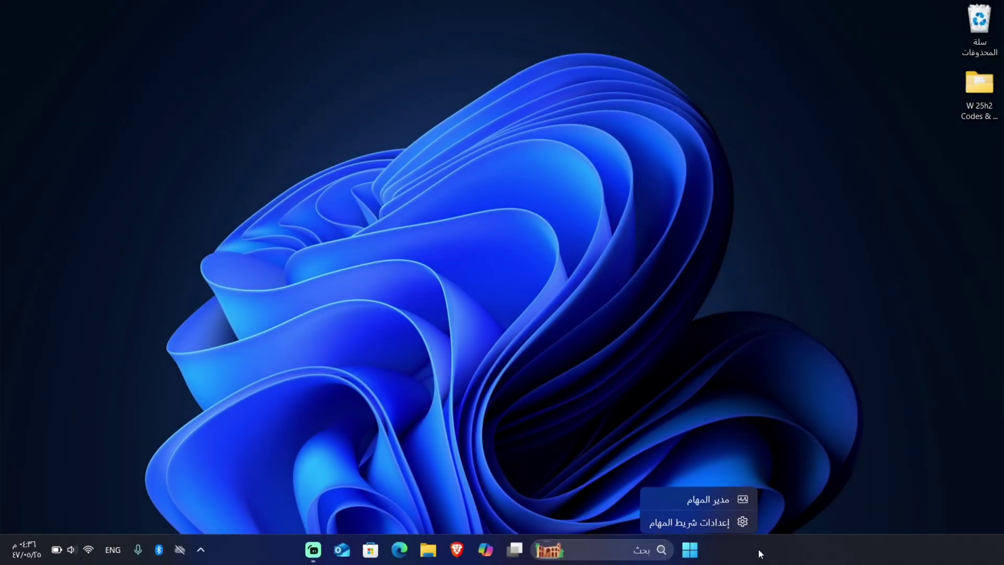
click(732, 522)
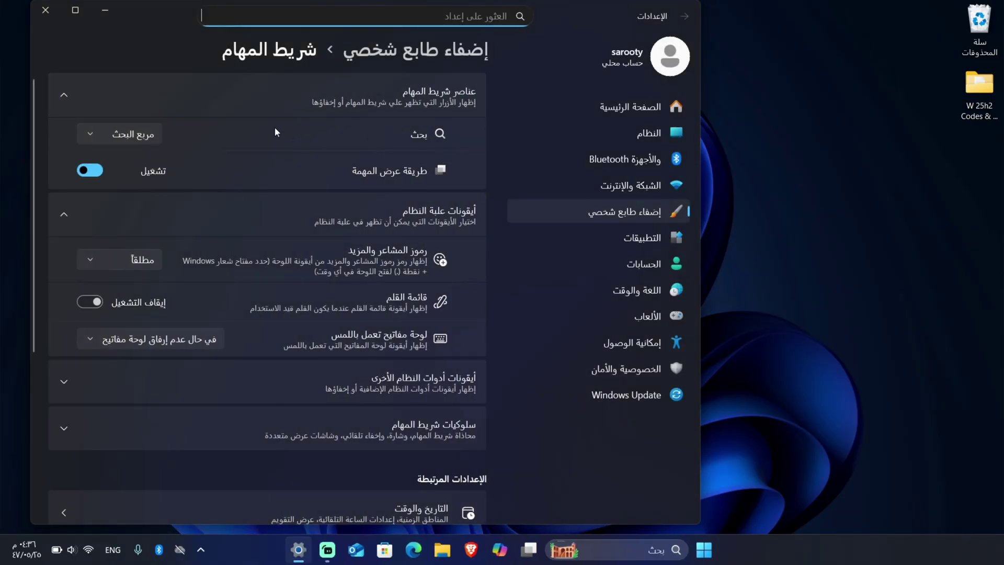
click(136, 141)
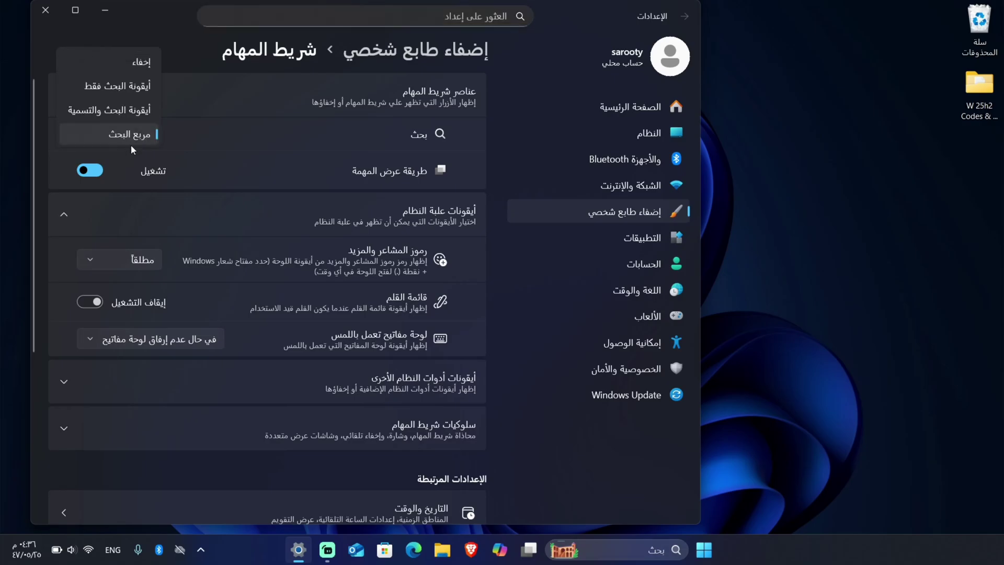
click(132, 63)
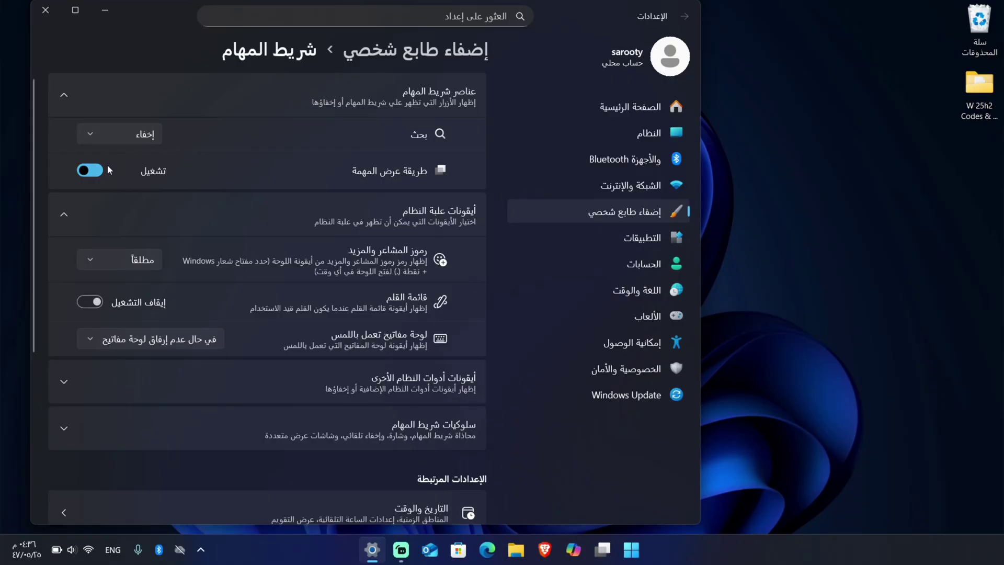
click(90, 174)
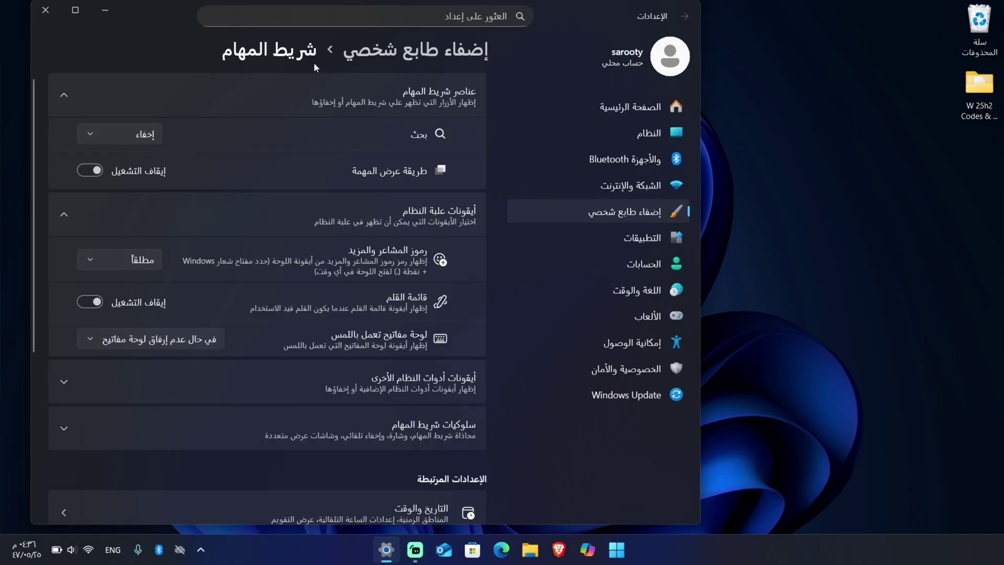
click(45, 17)
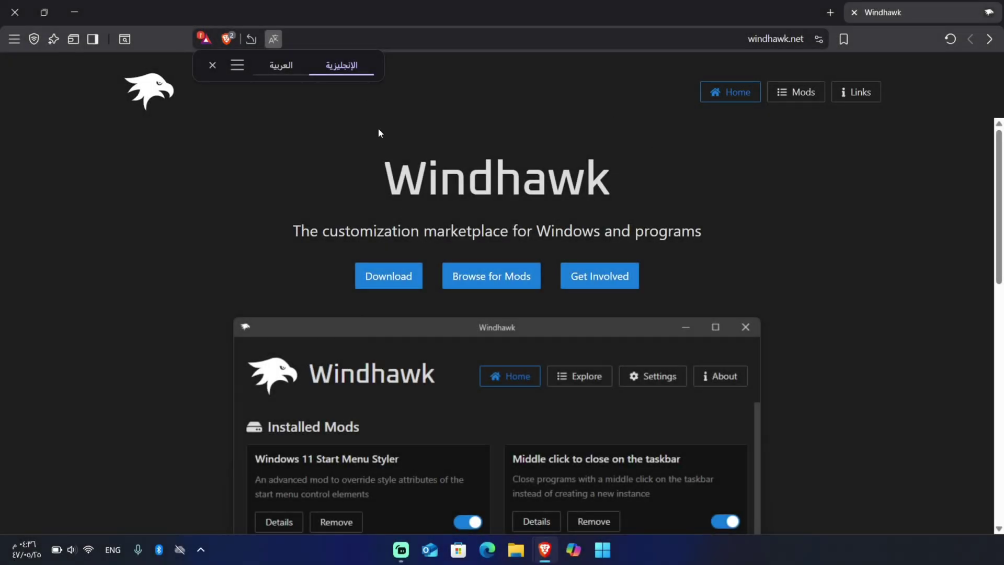
Download windhawk_setup.exe from windhawk.net and start the installer with English as its language
click(410, 276)
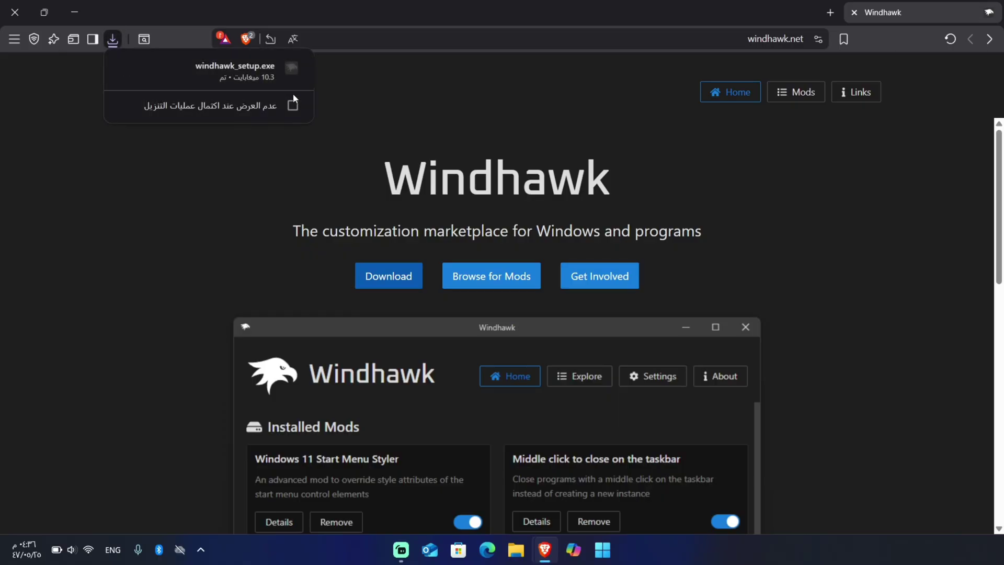
click(226, 64)
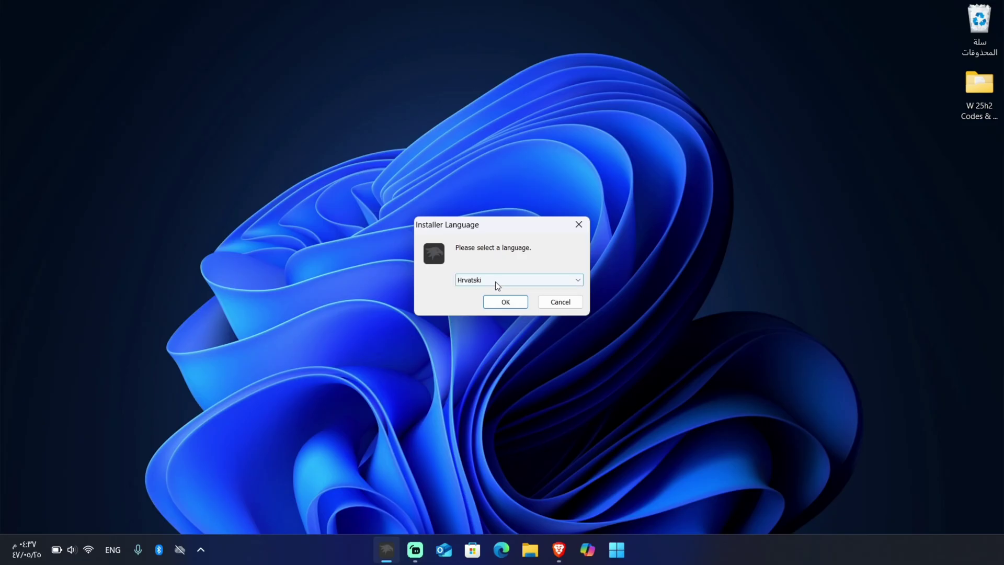
click(496, 281)
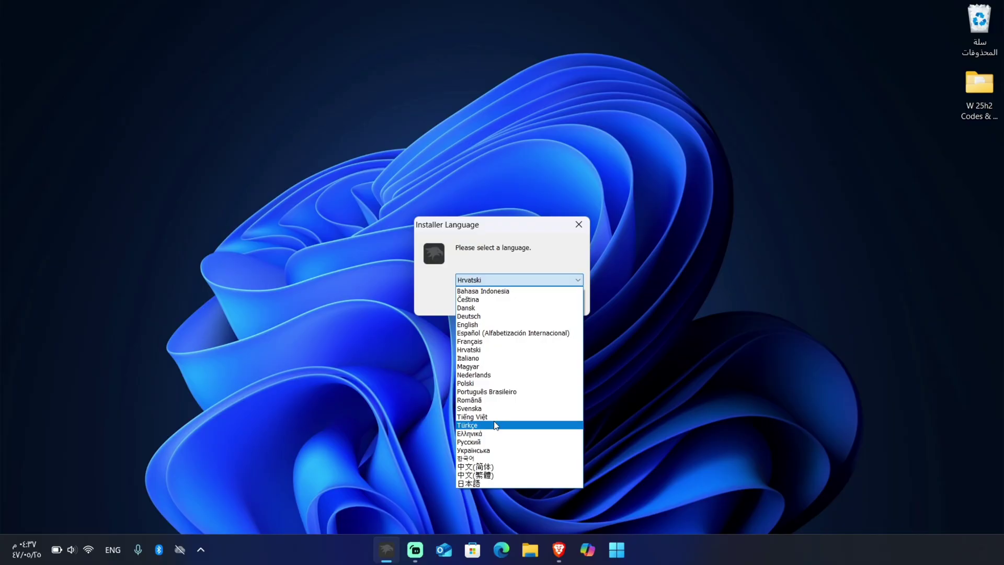
click(486, 324)
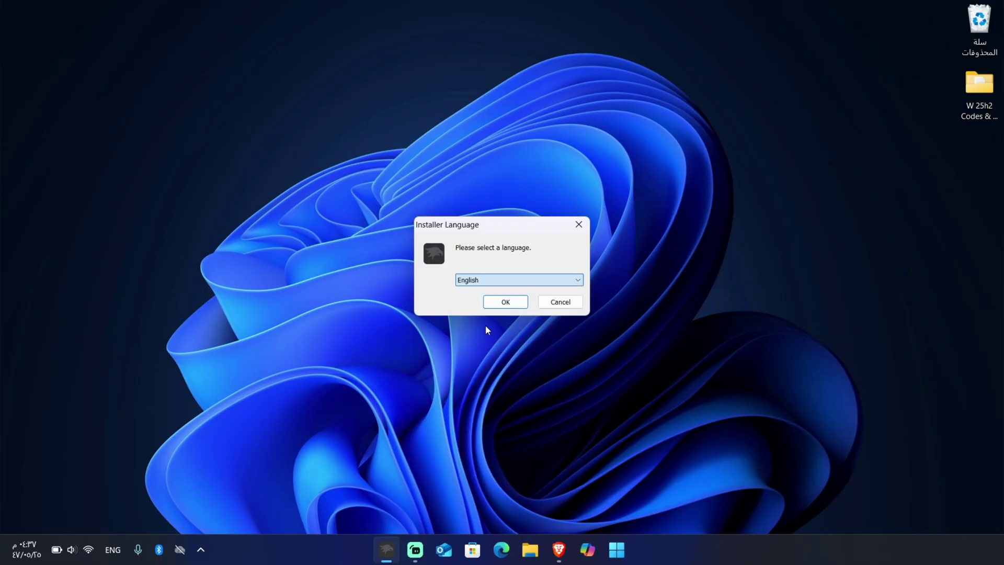
click(506, 303)
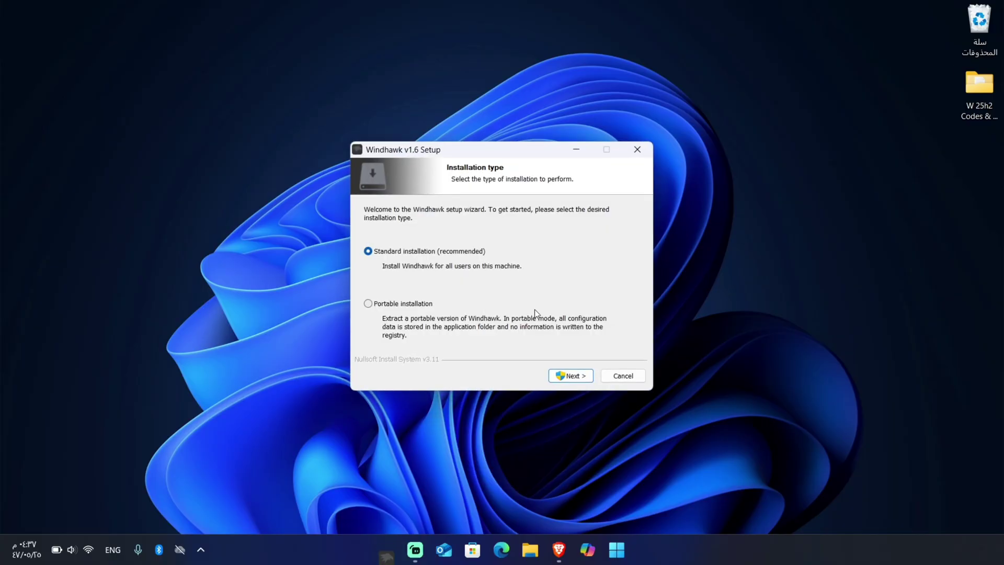
Complete the standard Windhawk installation with the default components and open Windhawk at the end
click(566, 376)
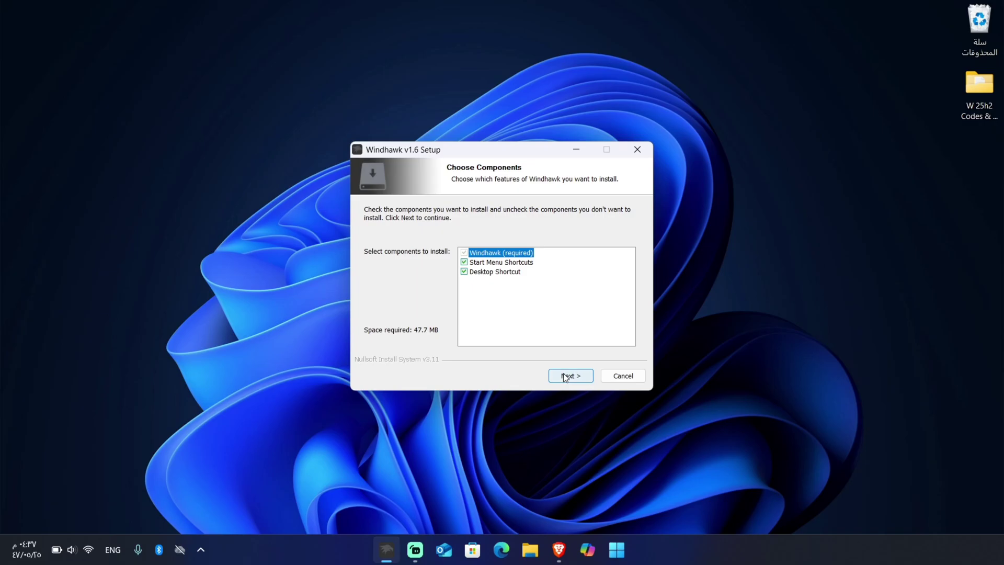
click(565, 376)
click(565, 377)
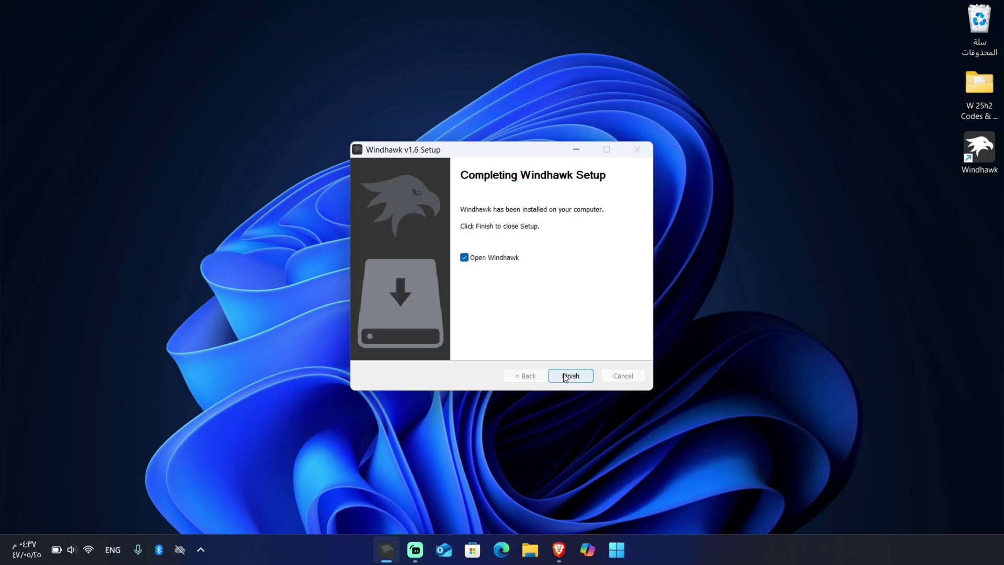
click(565, 376)
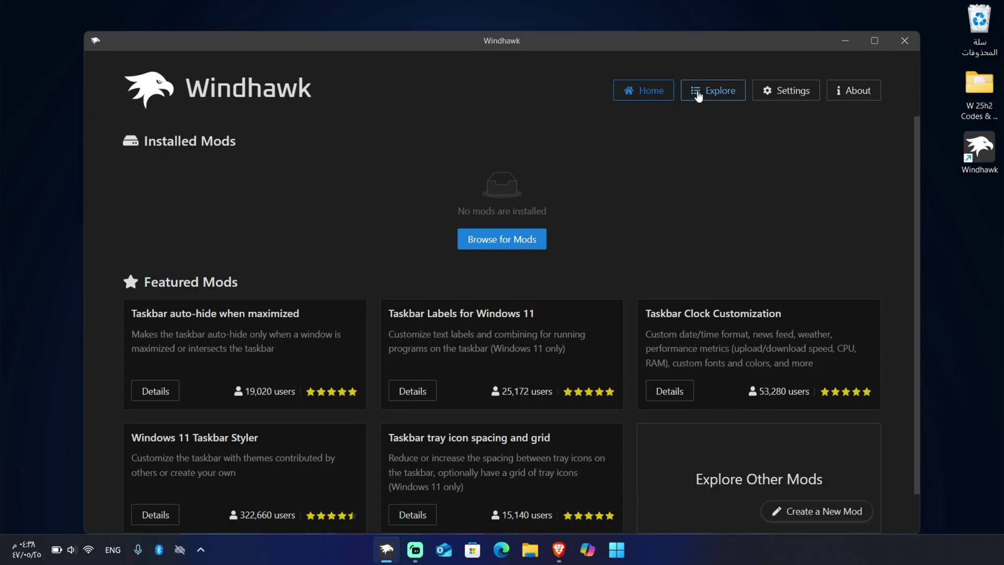
Find the "Taskbar height and icon size" mod among the available mods and install it
click(724, 91)
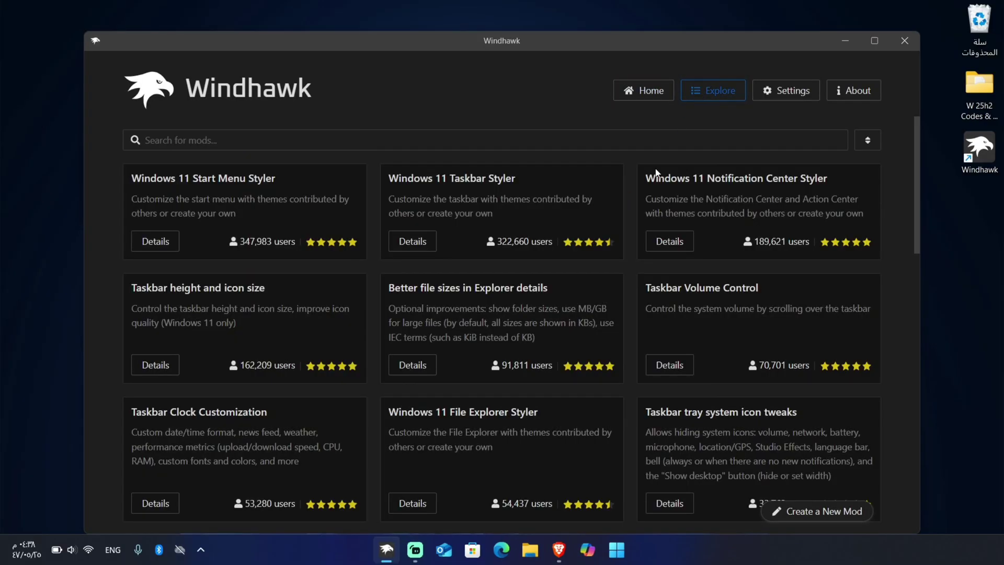
scroll(148, 186, down, 2)
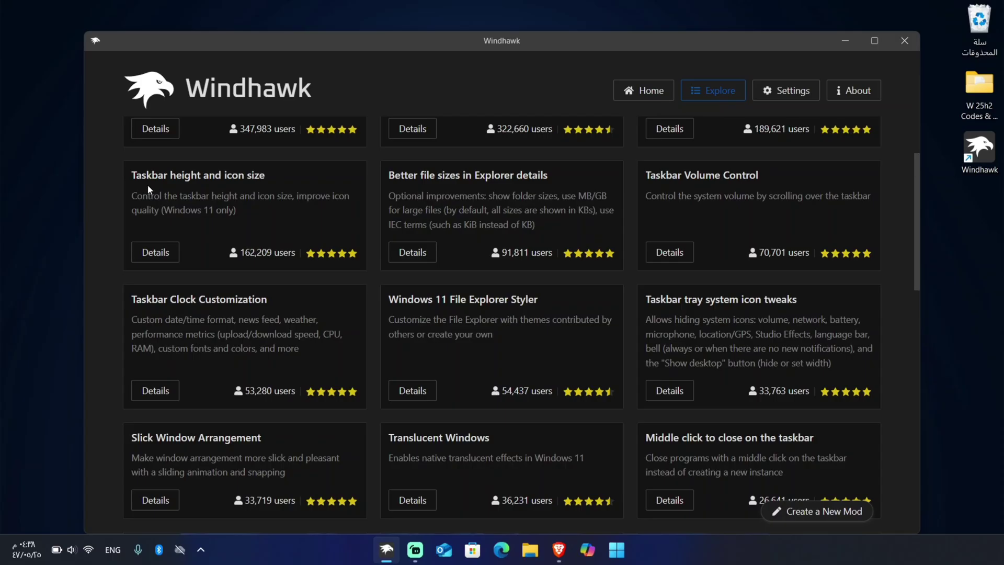
click(164, 256)
click(186, 204)
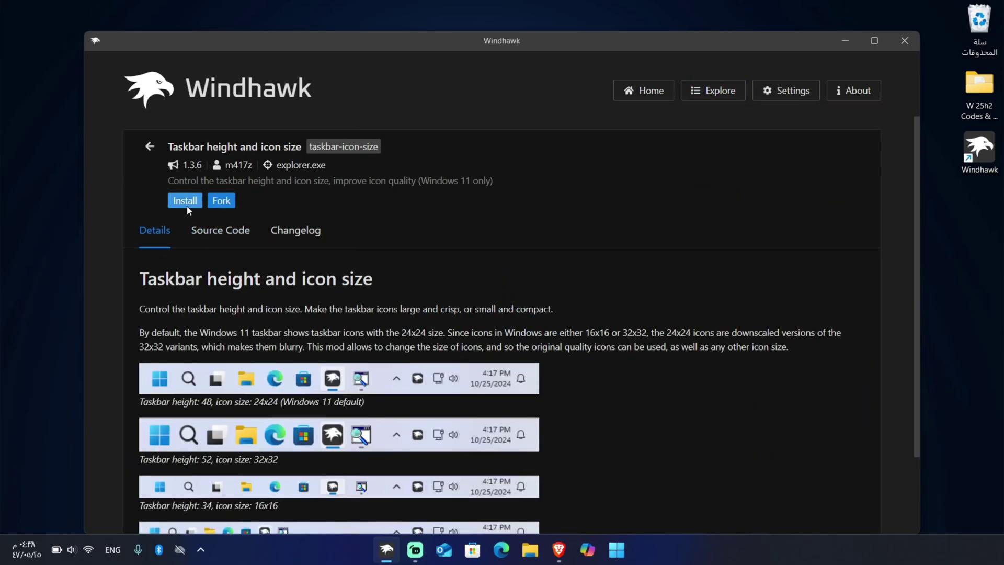
click(611, 403)
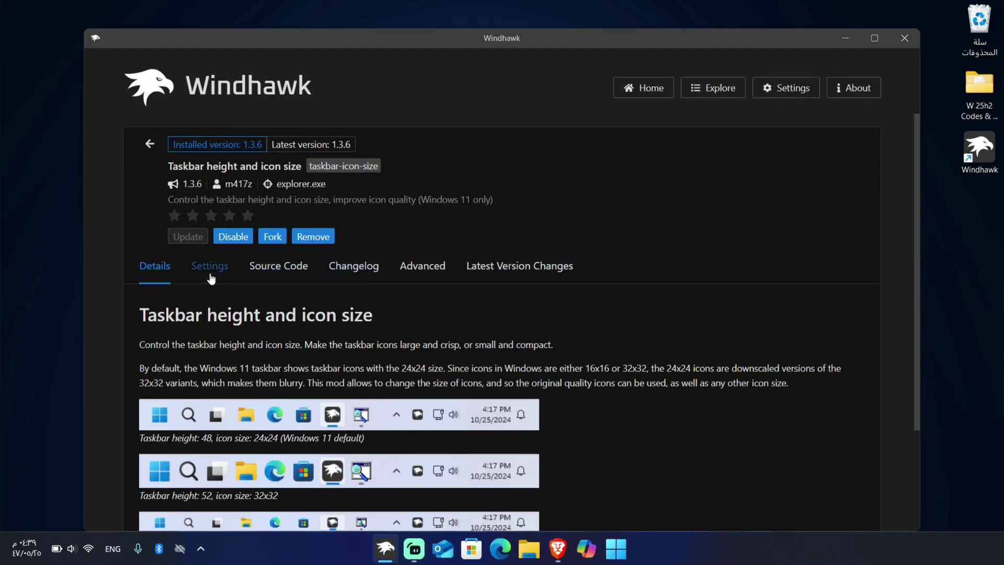
Set the mod's taskbar height to 58 and icon size to 30, and save the settings
click(211, 277)
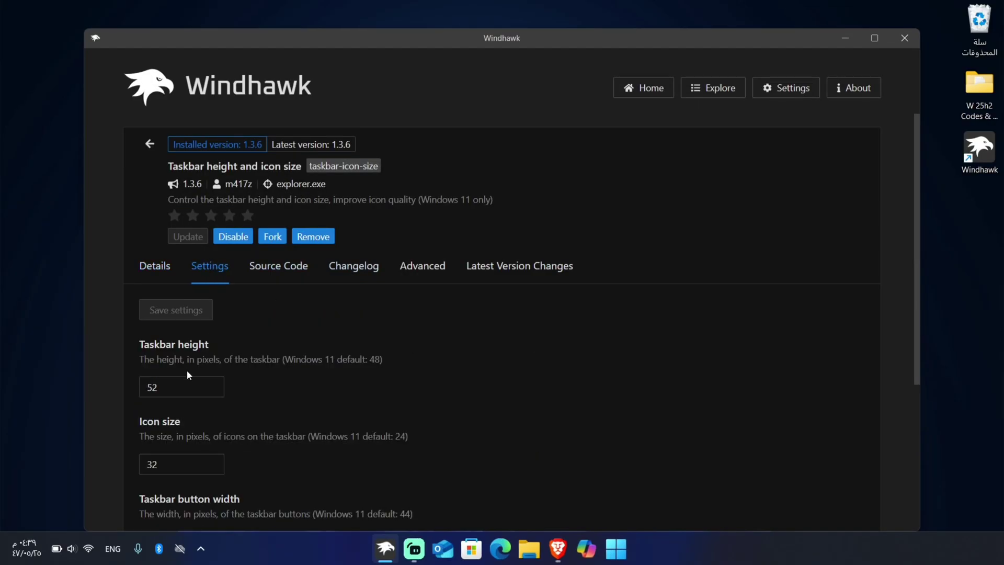
double_click(179, 384)
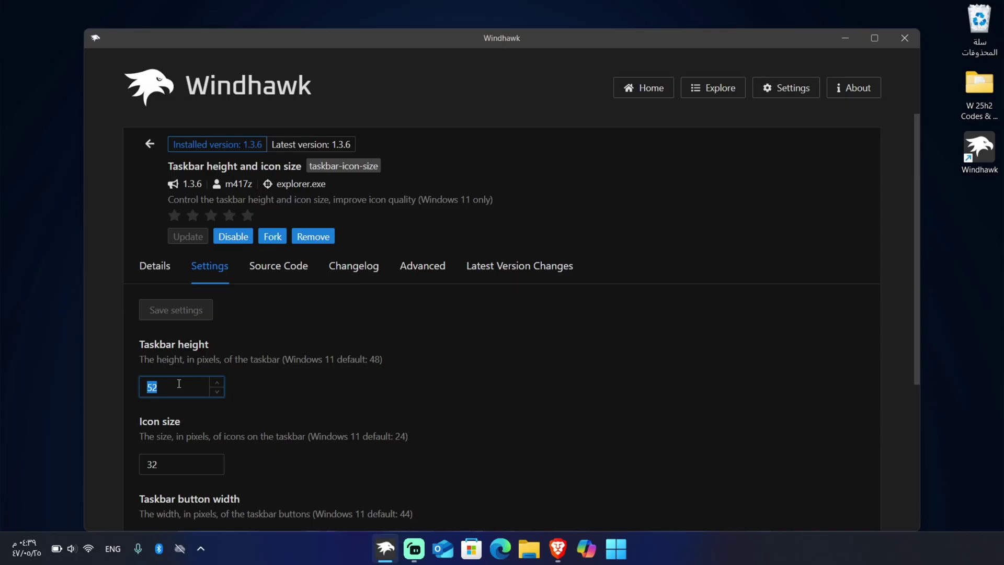
text(5)
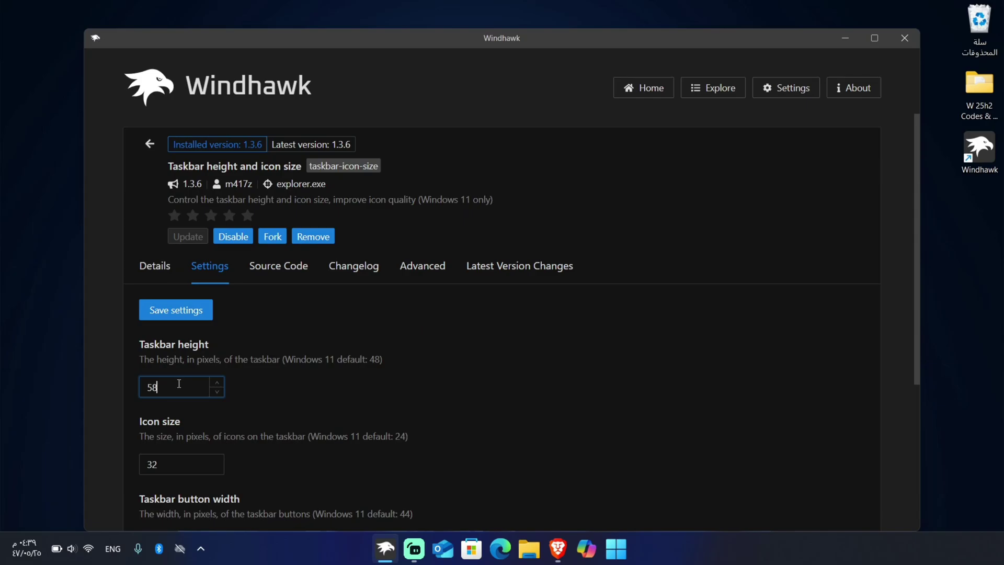
double_click(162, 460)
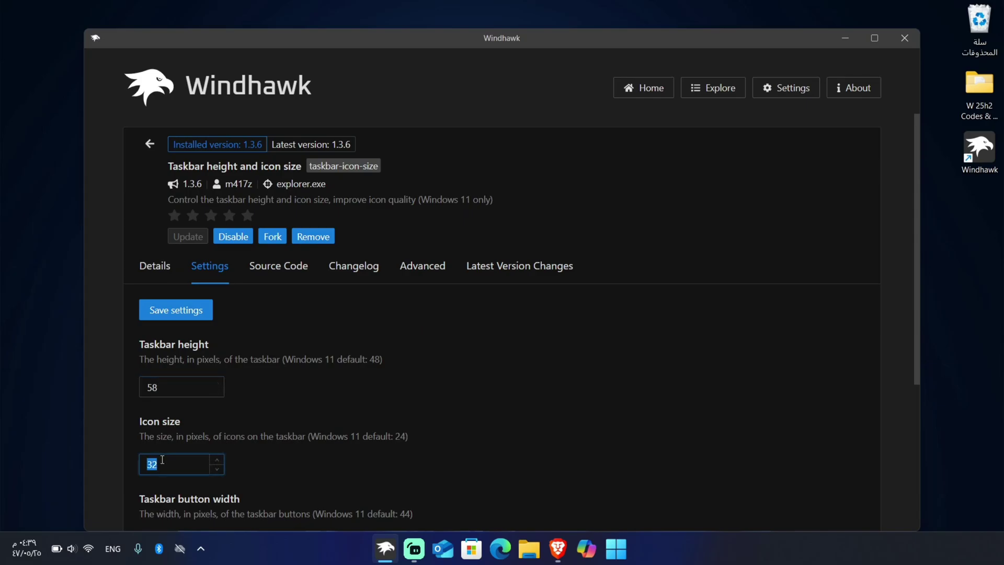
text(30)
click(180, 310)
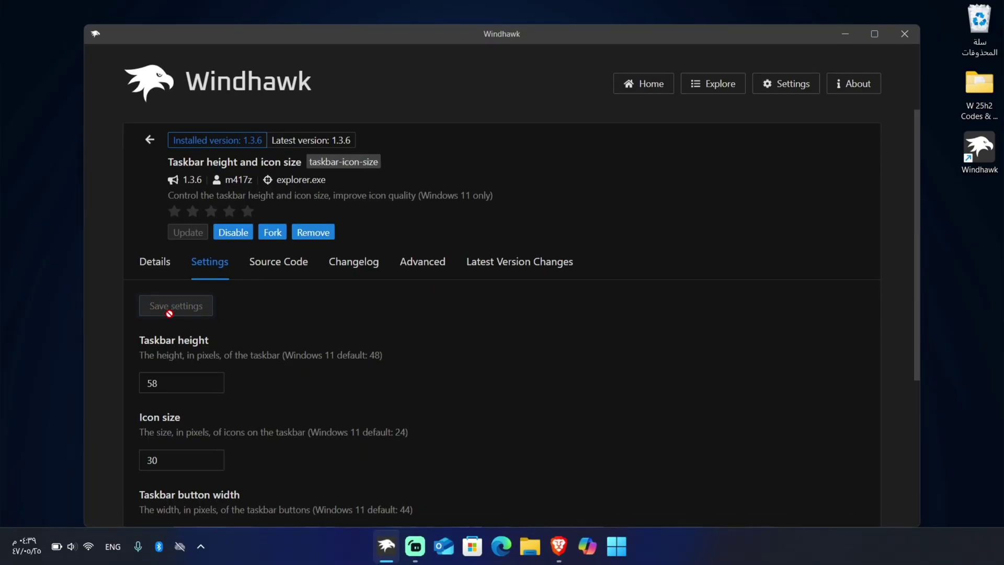
Return to the mod list and install the Windows 11 Taskbar Styler mod
click(149, 140)
scroll(491, 250, up, 3)
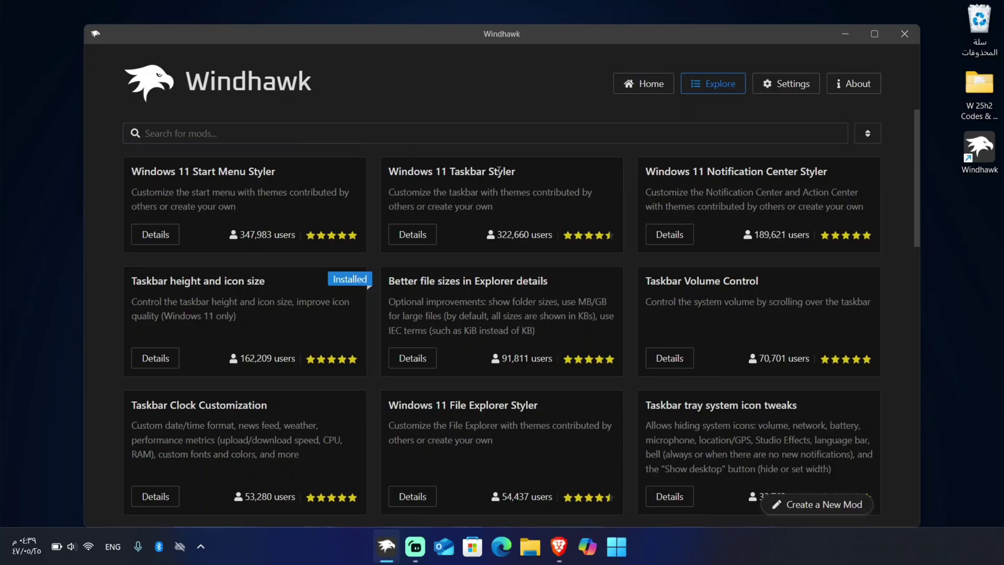
click(412, 234)
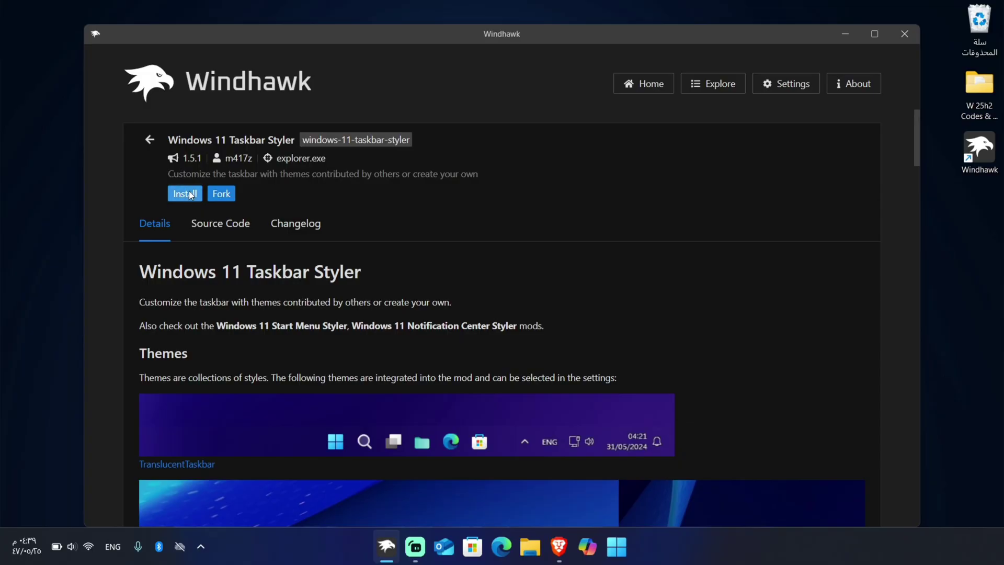
click(188, 194)
click(577, 396)
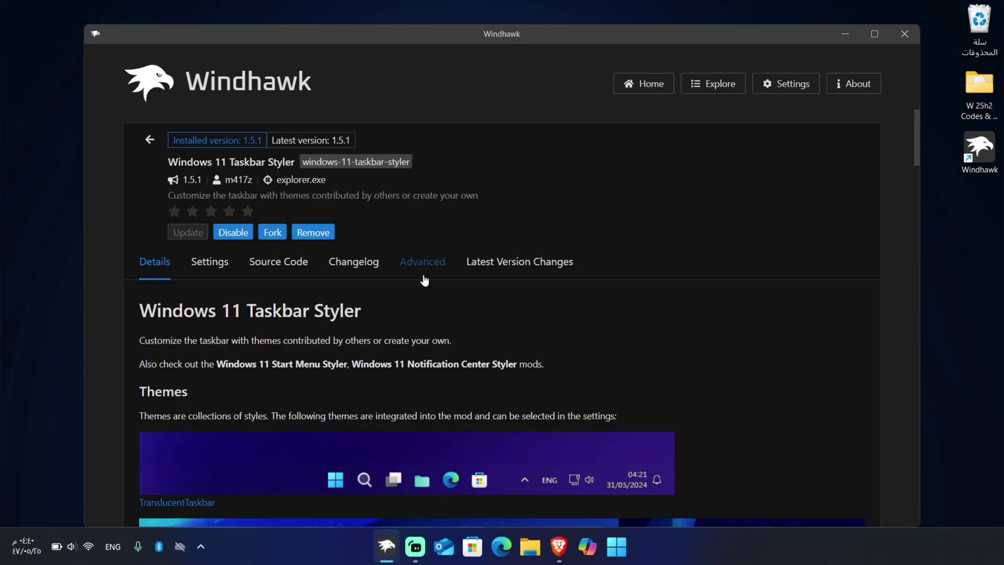
Clear the existing mod settings code in the Taskbar Styler's advanced options
click(423, 262)
scroll(299, 369, down, 3)
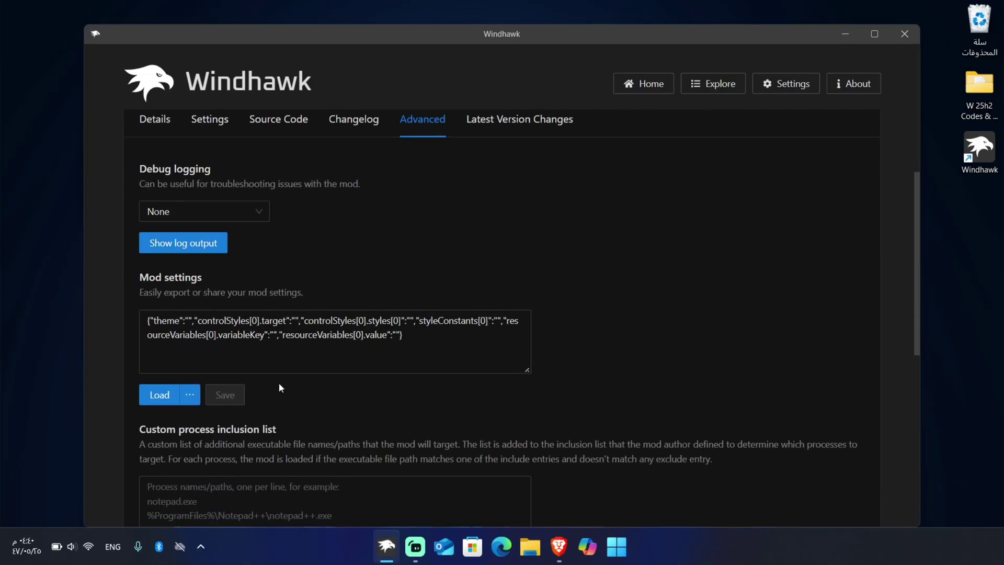
click(194, 334)
key(ctrl+a)
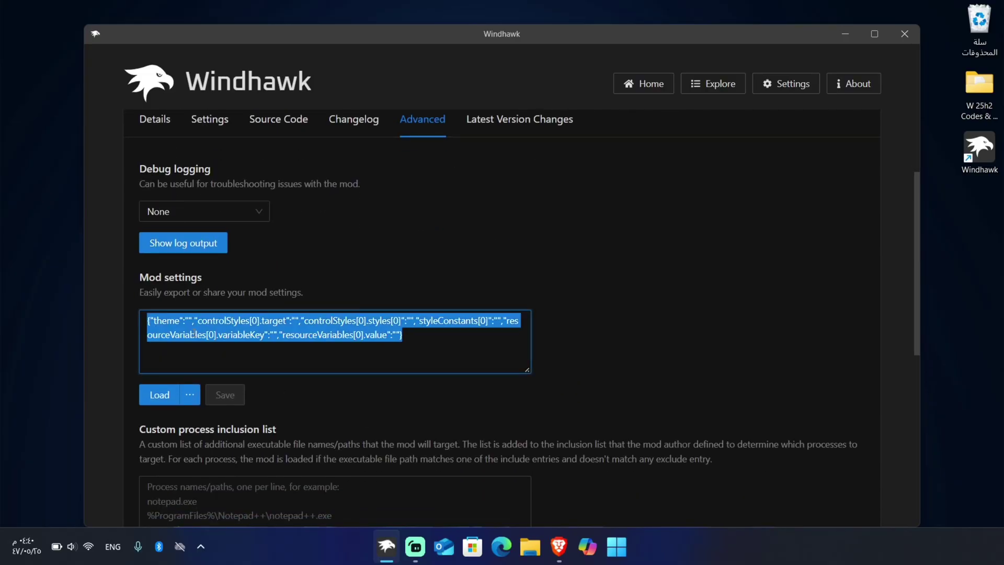
key(BackSpace)
Open the Taskbar 25h2 file from the desktop folder "W 25h2 Codes & Wallpapers" and copy all its code
click(975, 97)
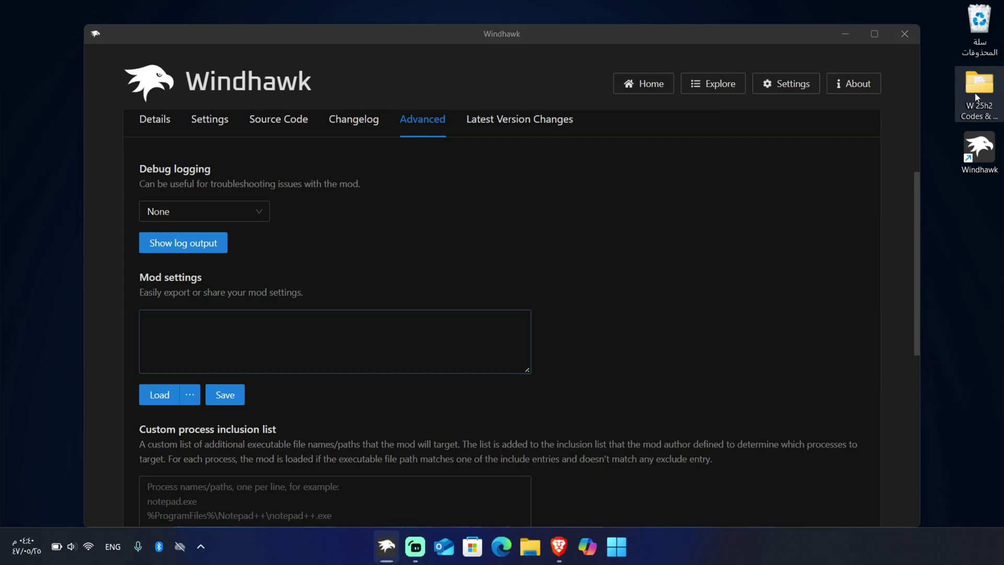
double_click(976, 96)
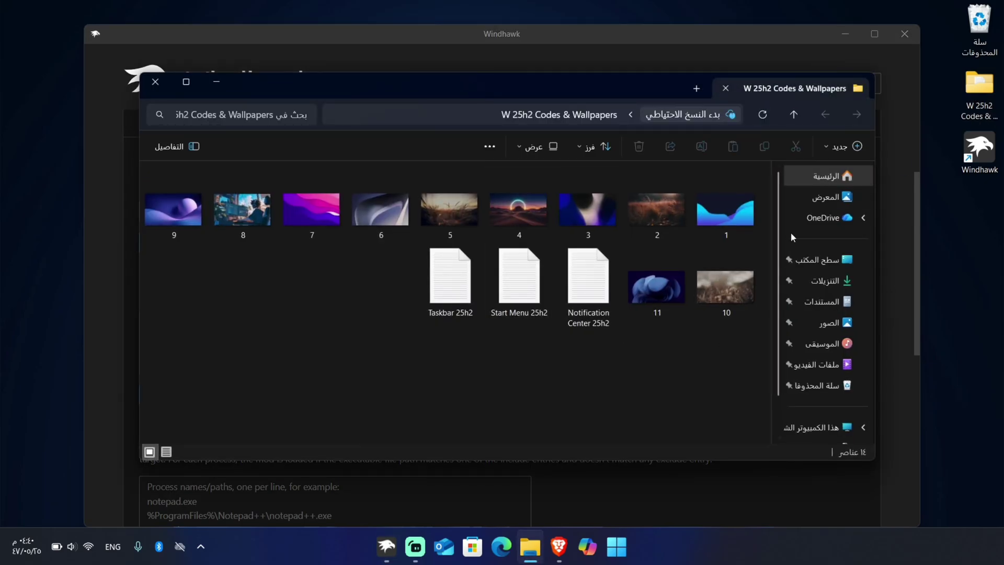
click(457, 278)
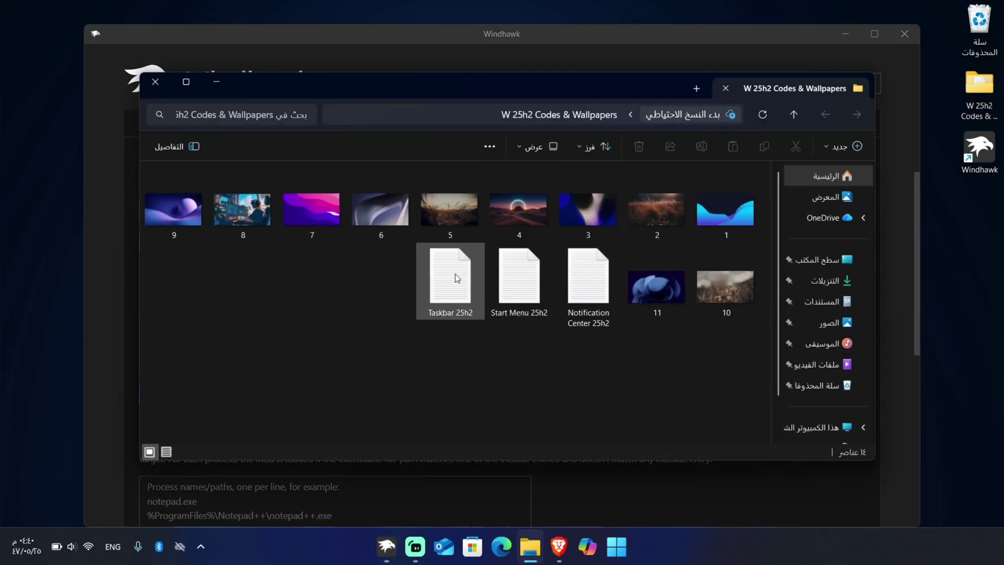
click(445, 282)
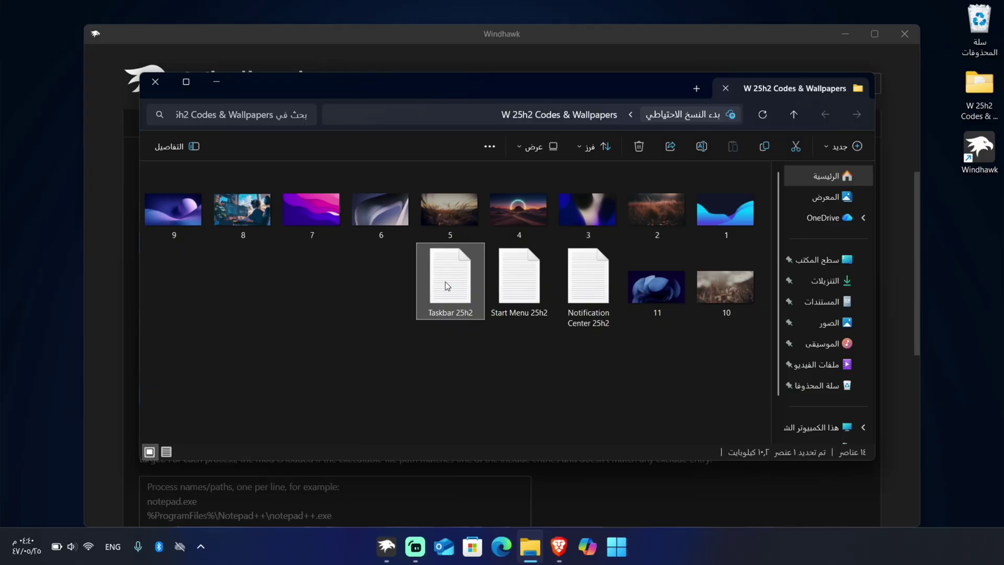
double_click(444, 281)
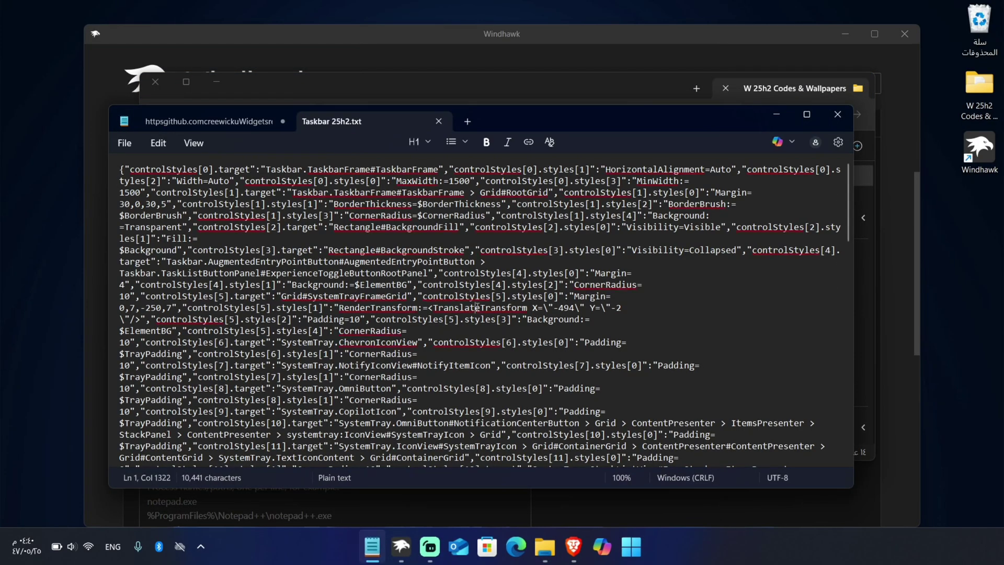
key(ctrl+a)
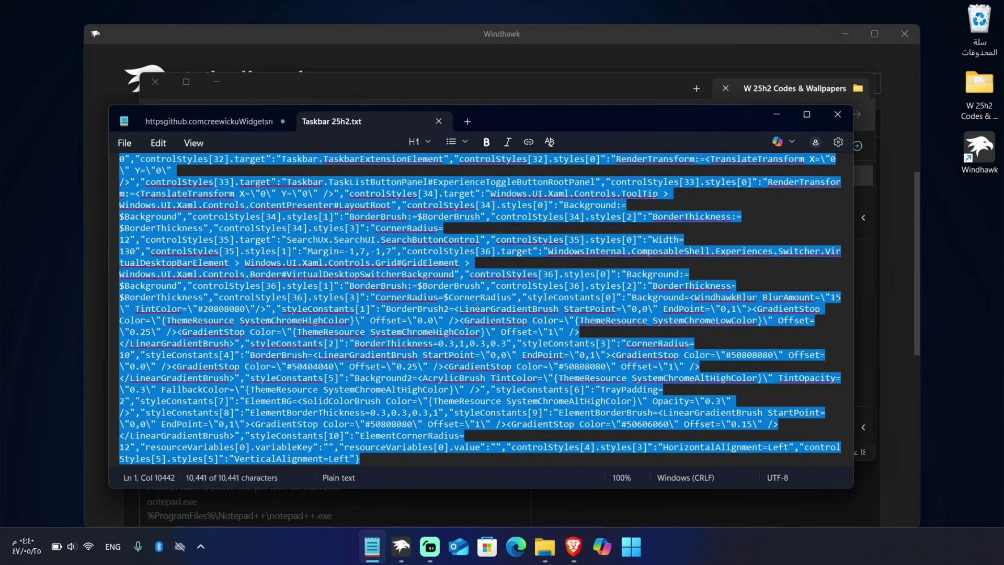
click(783, 114)
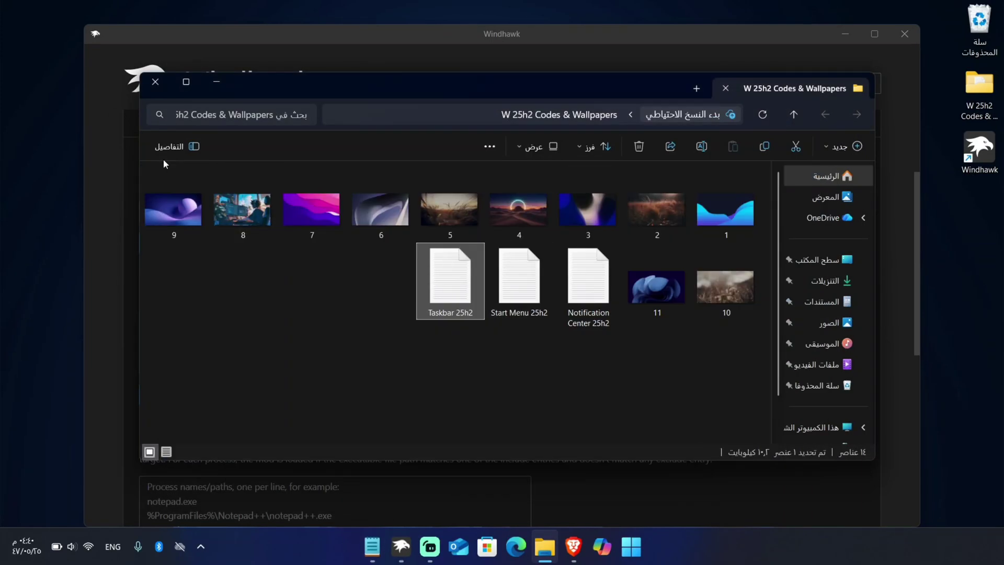
Return to Windhawk, paste the Taskbar 25h2 code into the Taskbar Styler's mod settings, and save it
click(218, 83)
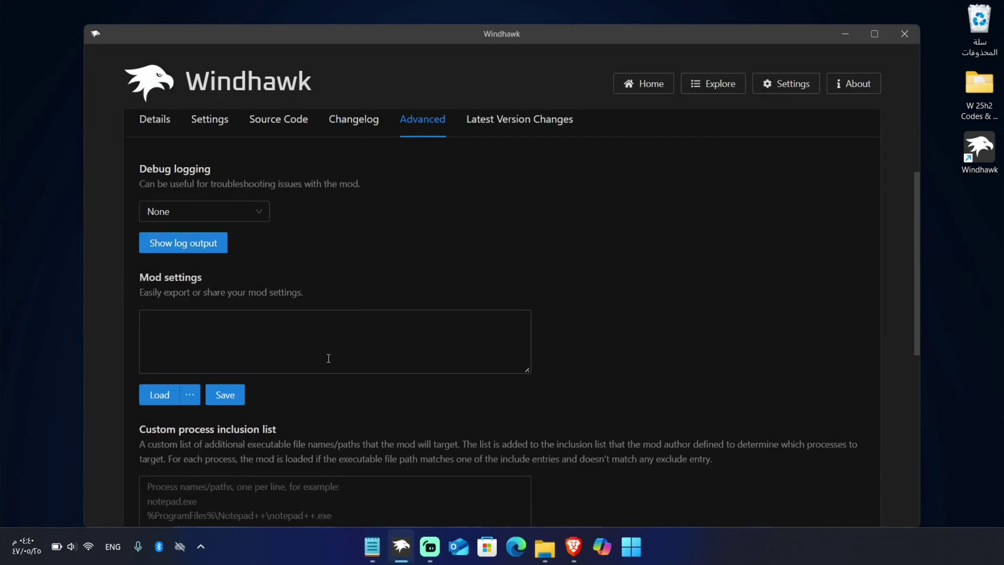
click(275, 350)
key(ctrl+v)
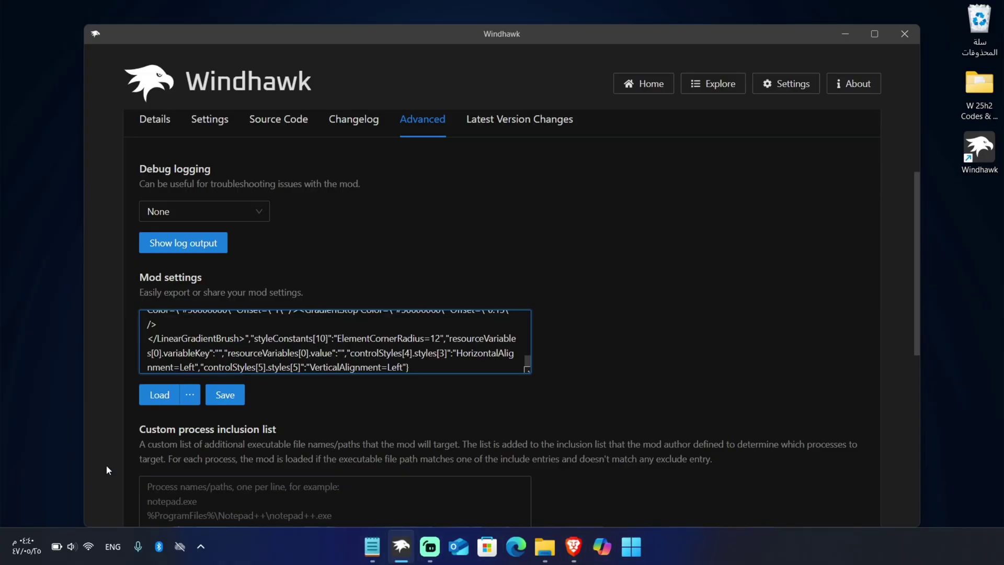
click(219, 397)
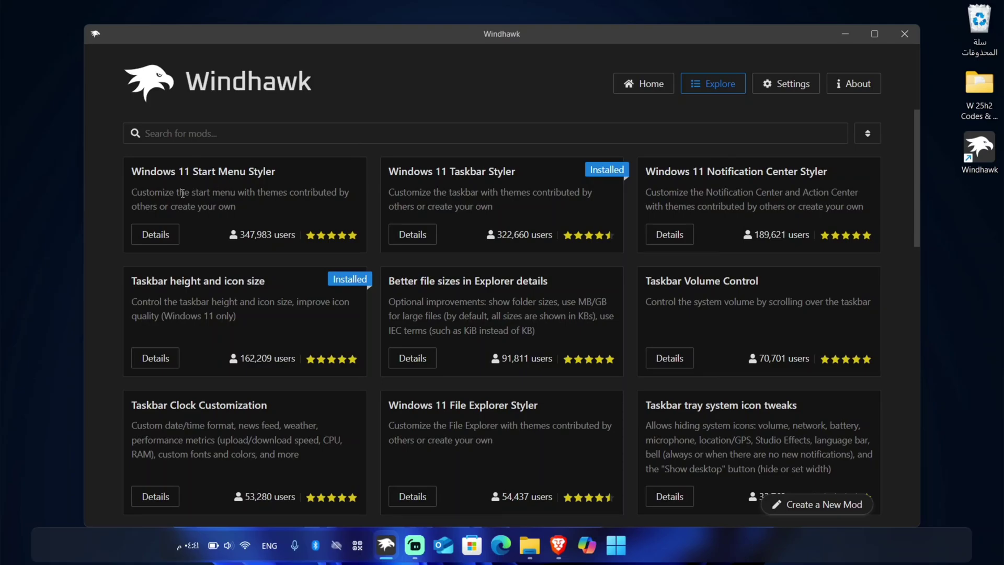
Install the Windows 11 Start Menu Styler mod, accepting the risk notice
click(168, 231)
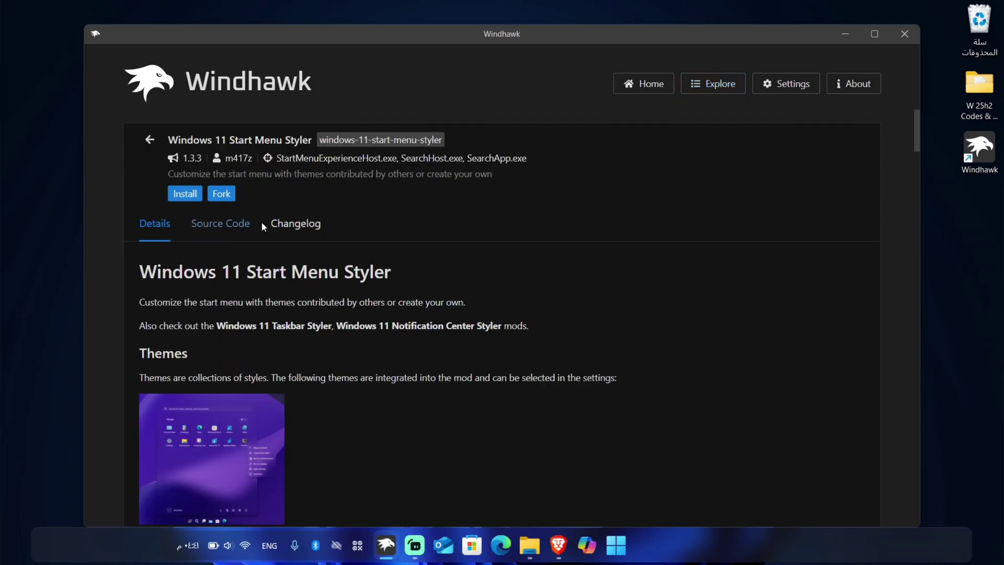
click(189, 199)
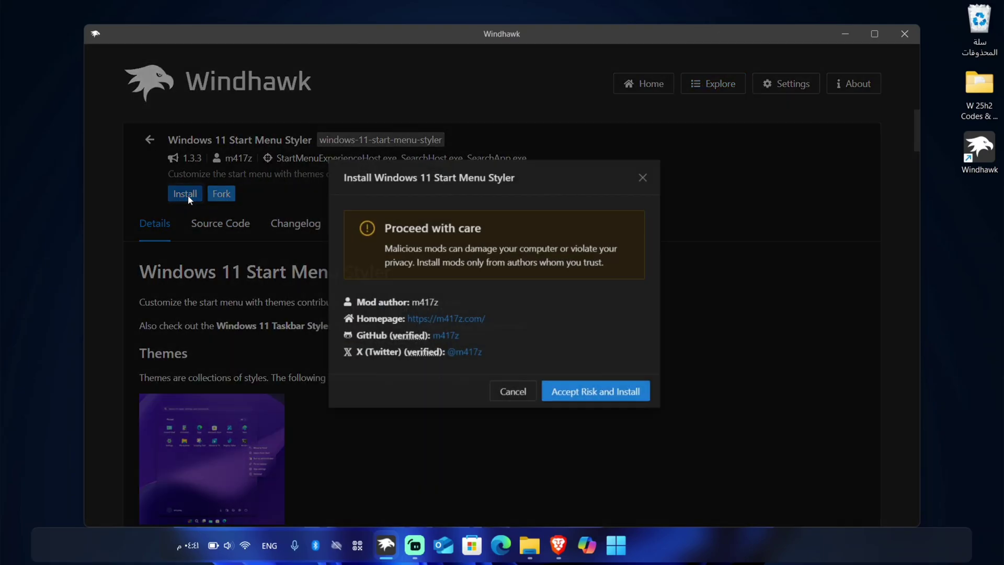
click(598, 398)
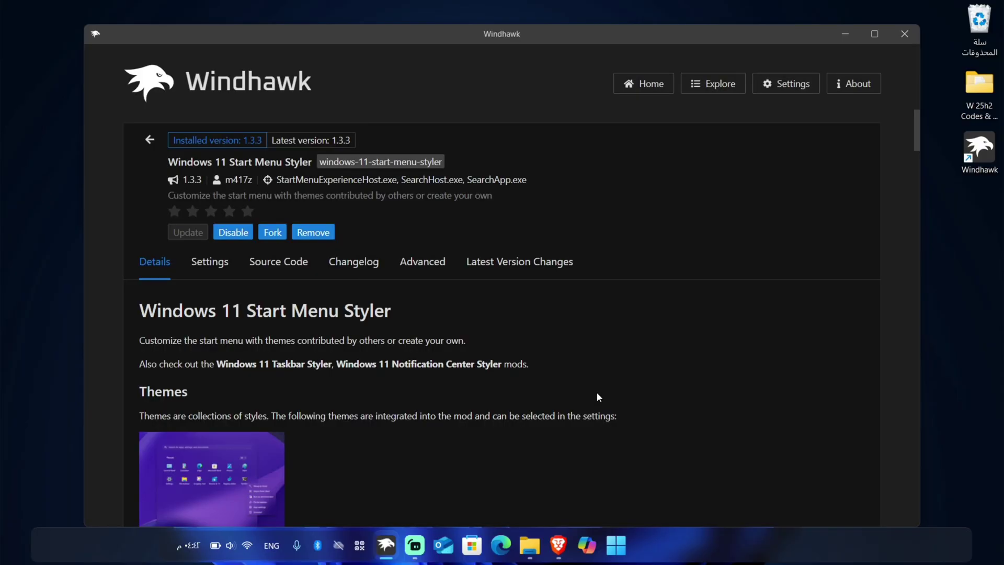
Clear the existing mod settings code in the Start Menu Styler's advanced options
click(423, 263)
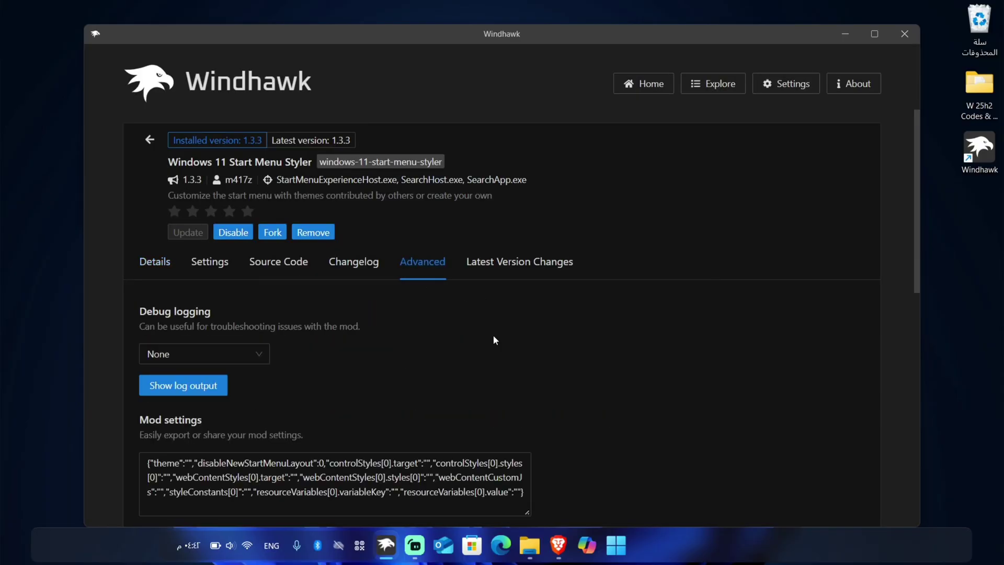
scroll(318, 325, down, 1)
click(321, 401)
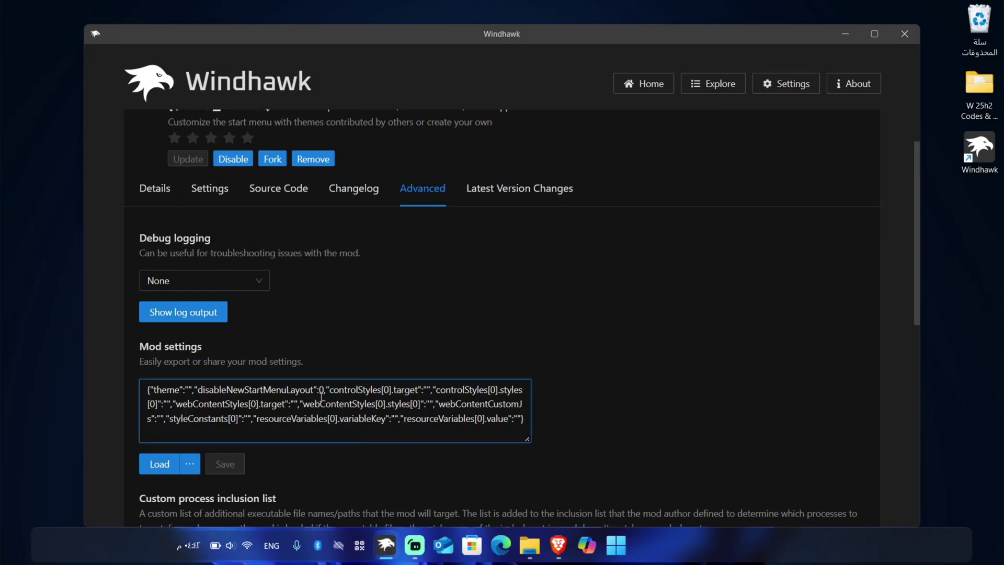
key(ctrl+a)
key(Delete)
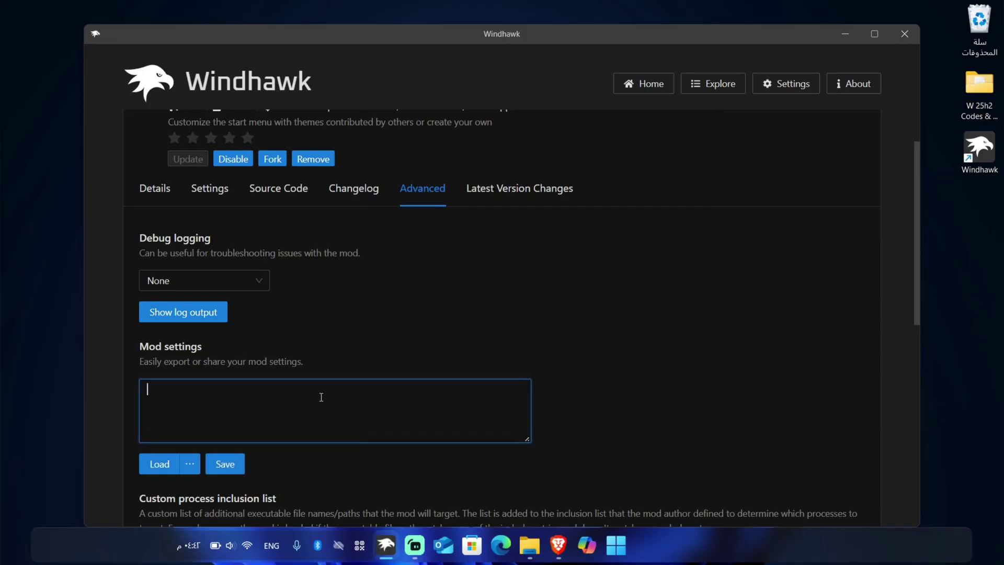
Open the Start Menu 25h2 file from the codes folder and copy all its code
click(529, 545)
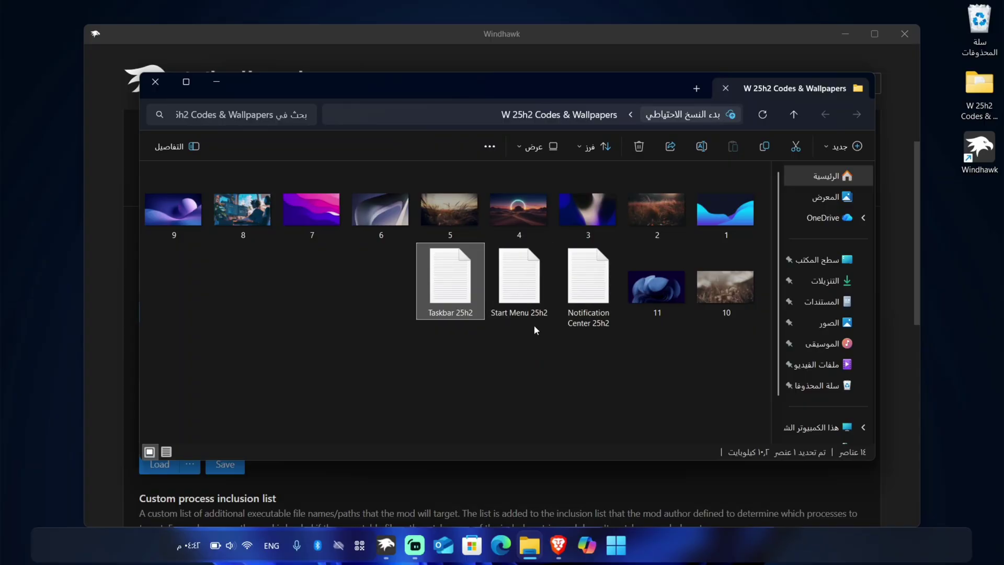
double_click(519, 282)
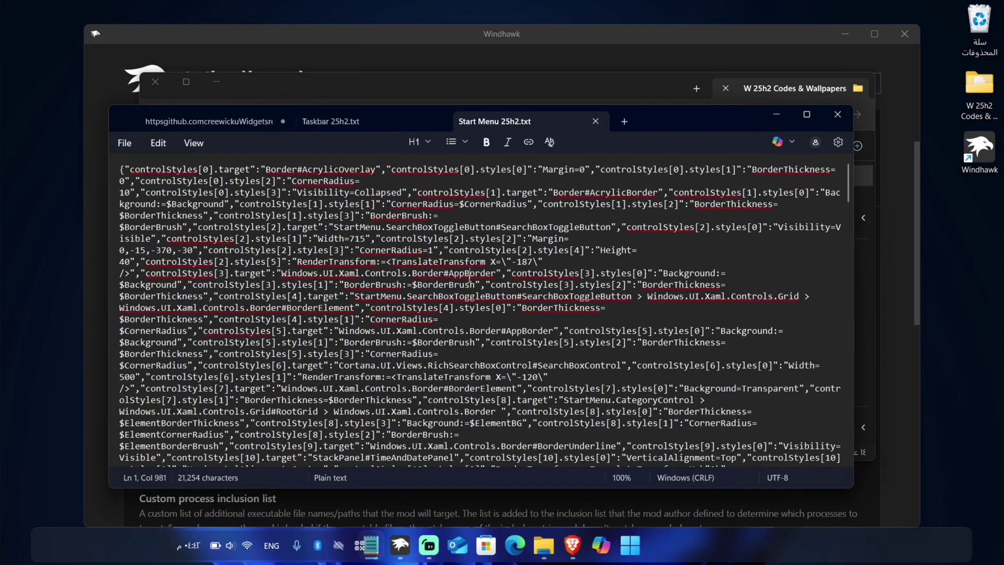
key(ctrl+a)
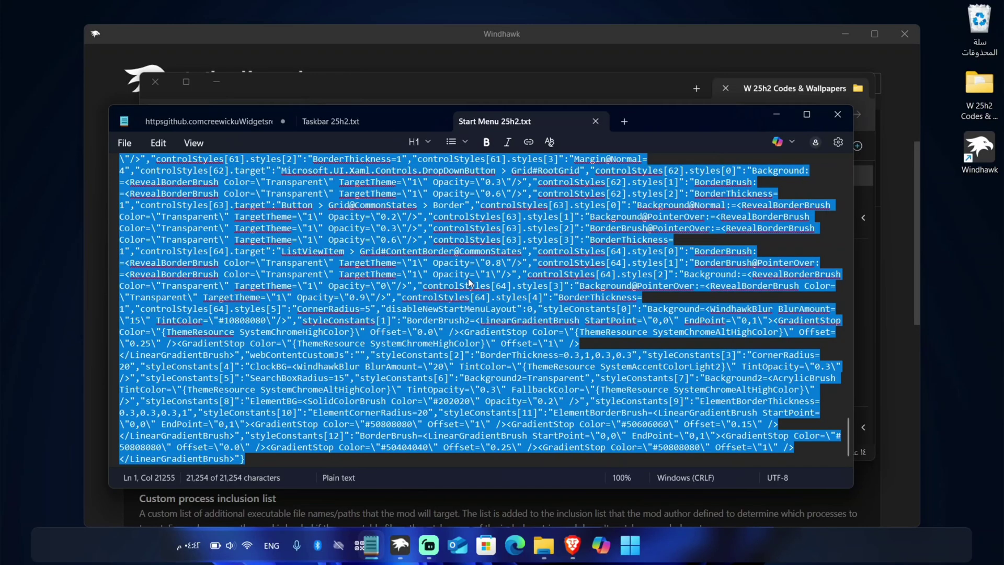
click(778, 116)
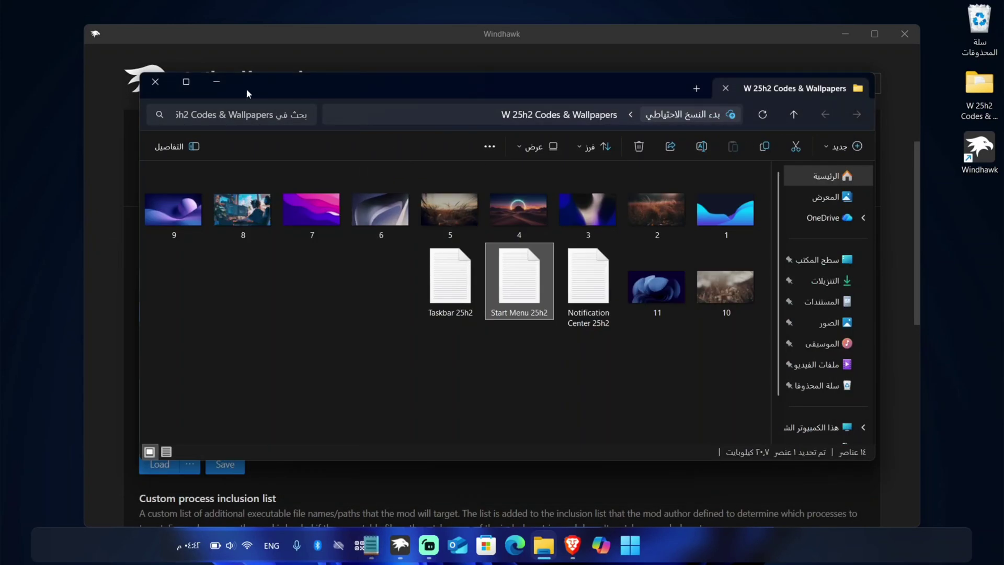
Return to Windhawk, paste the Start Menu 25h2 code into the Start Menu Styler's mod settings, and save it
click(225, 83)
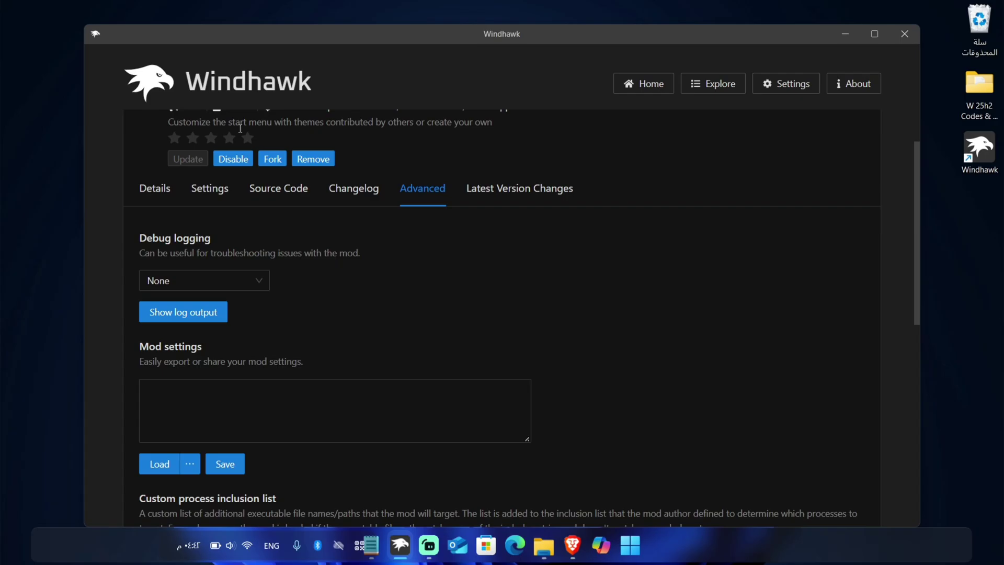
click(301, 386)
key(ctrl+v)
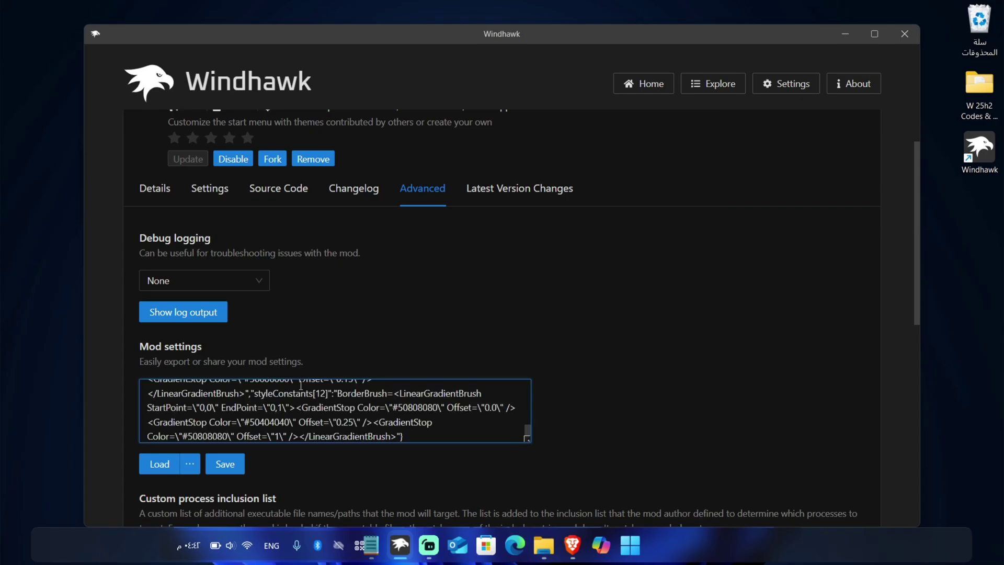
click(237, 457)
key(super)
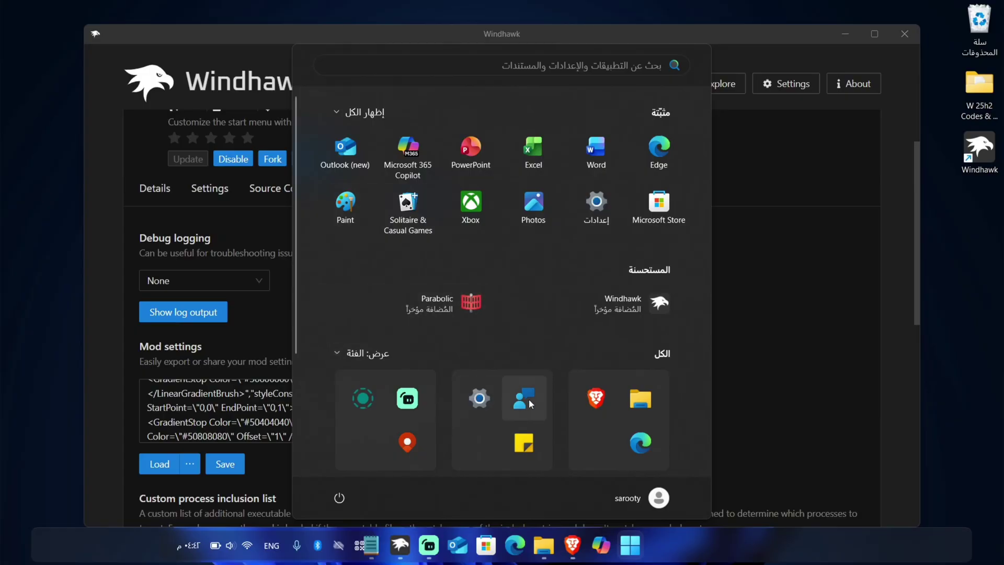
scroll(529, 399, down, 4)
scroll(528, 399, up, 4)
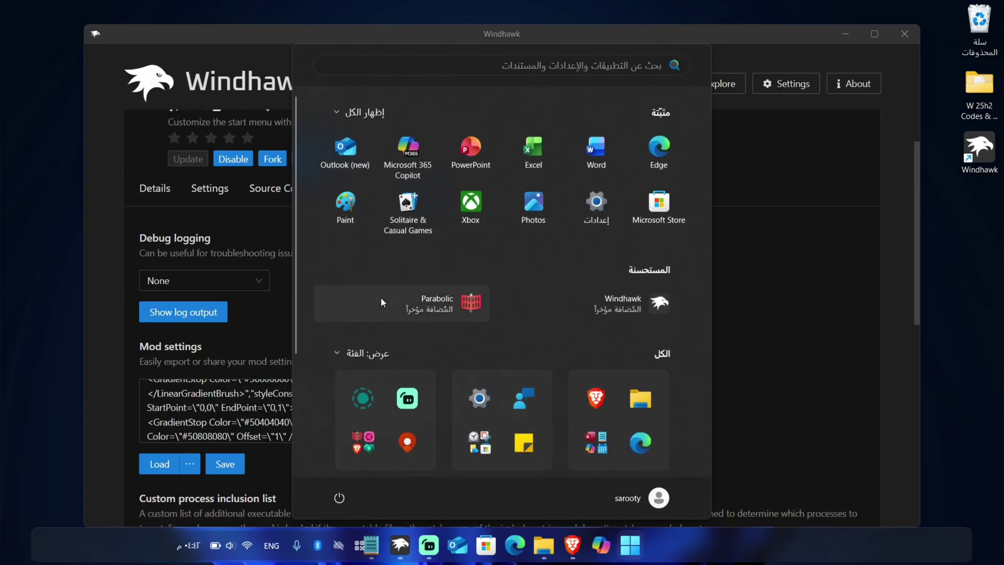
click(281, 411)
click(235, 470)
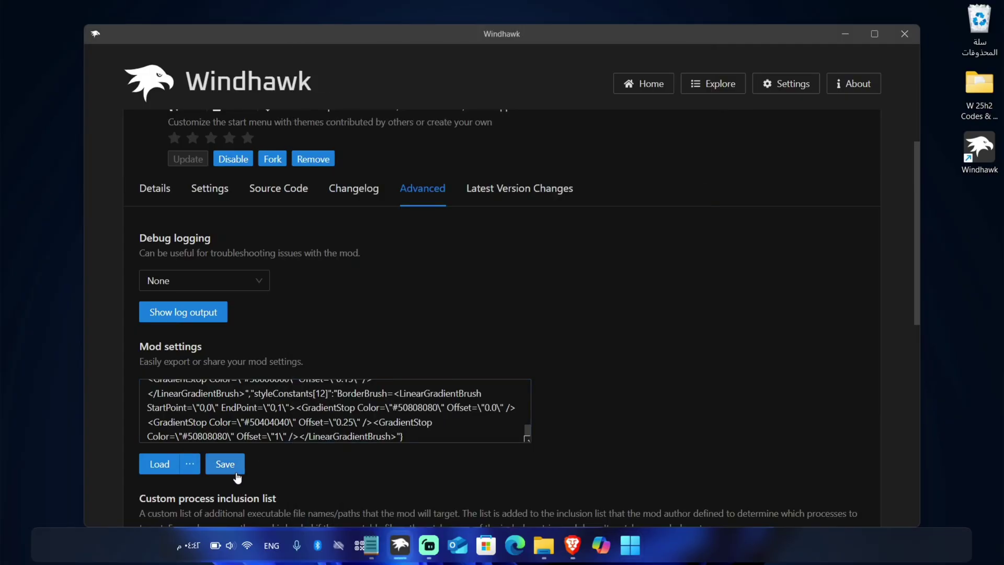
click(236, 471)
Minimize Windhawk and examine the restyled Start menu over the desktop, including its pinned, recommended and all-apps sections
key(super)
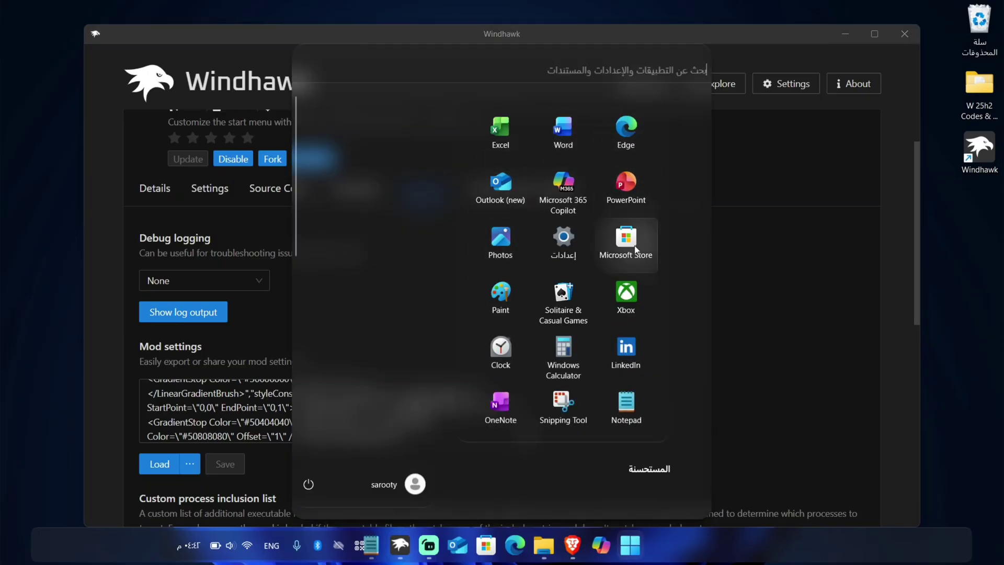
click(843, 35)
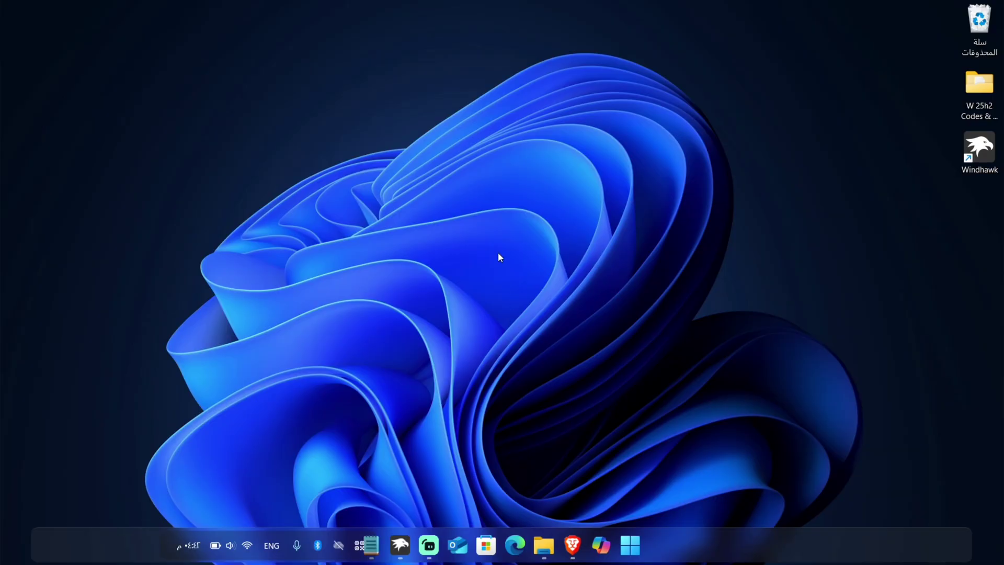
key(super)
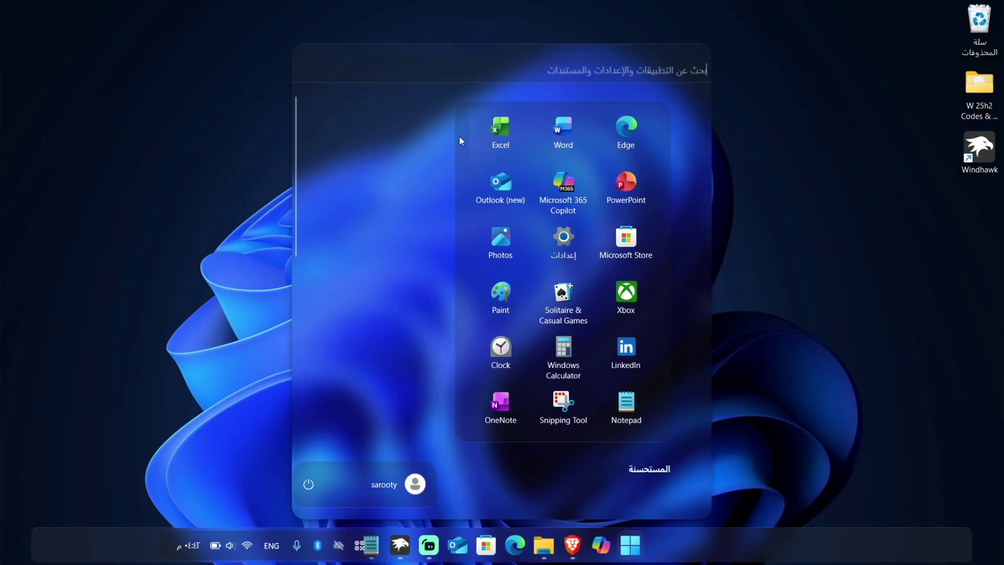
scroll(607, 306, down, 4)
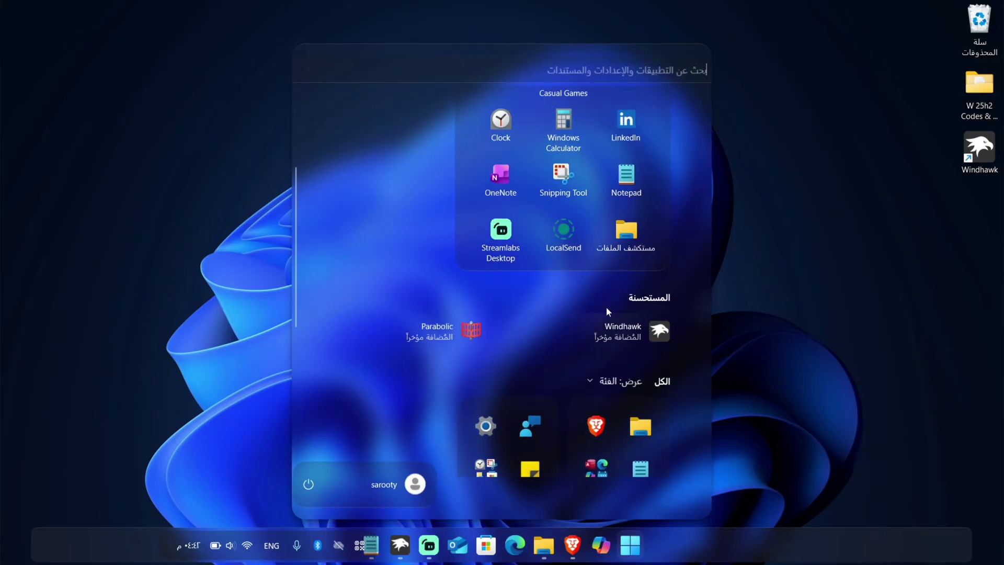
scroll(608, 311, down, 5)
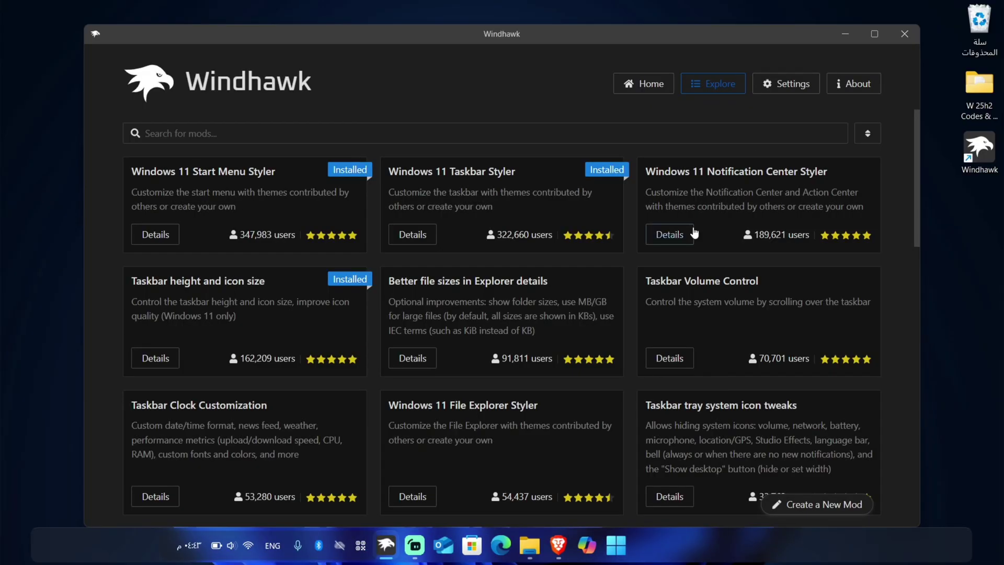
Install the Windows 11 Notification Center Styler mod and clear the existing mod settings code in its advanced options
click(670, 235)
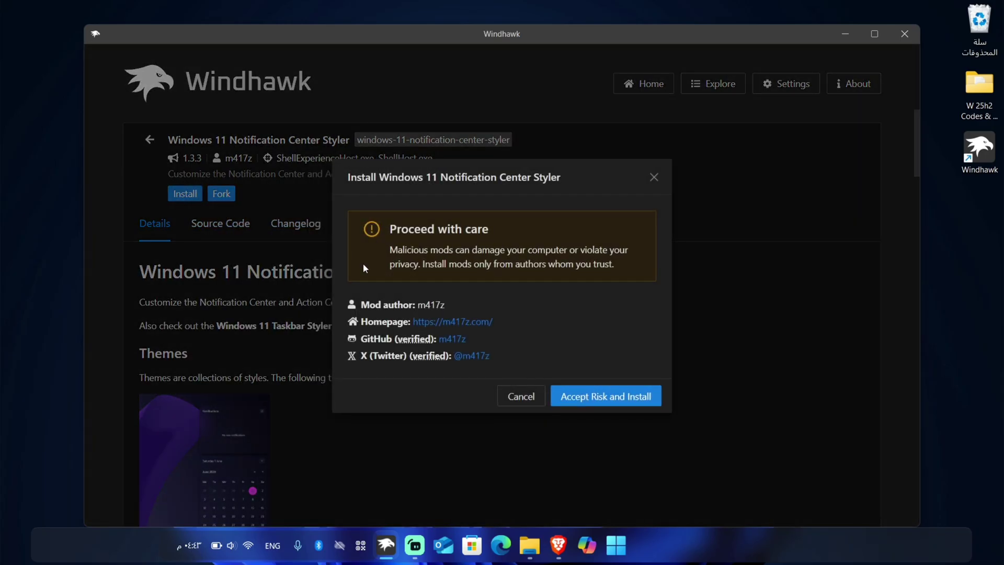
click(595, 402)
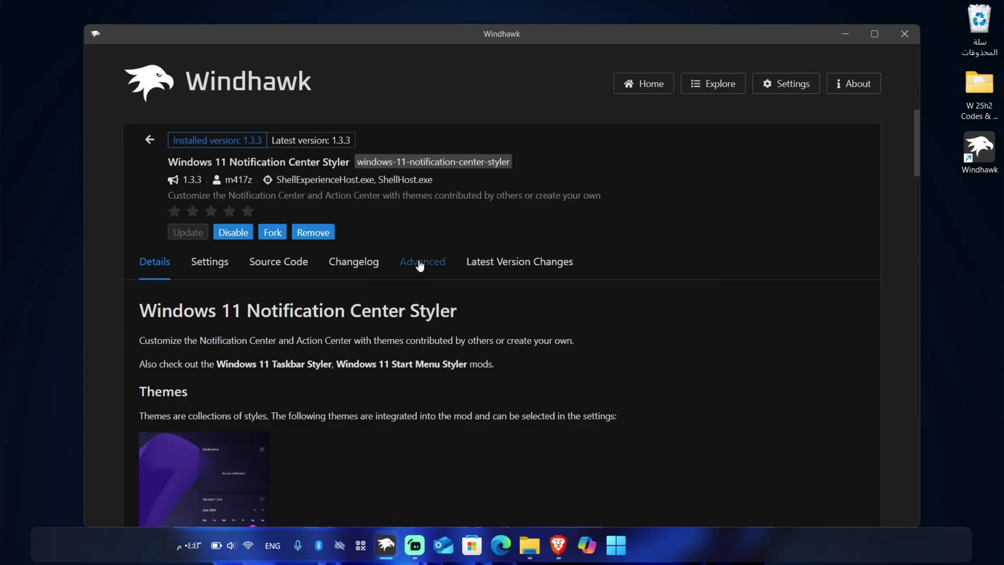
click(420, 263)
scroll(331, 391, down, 2)
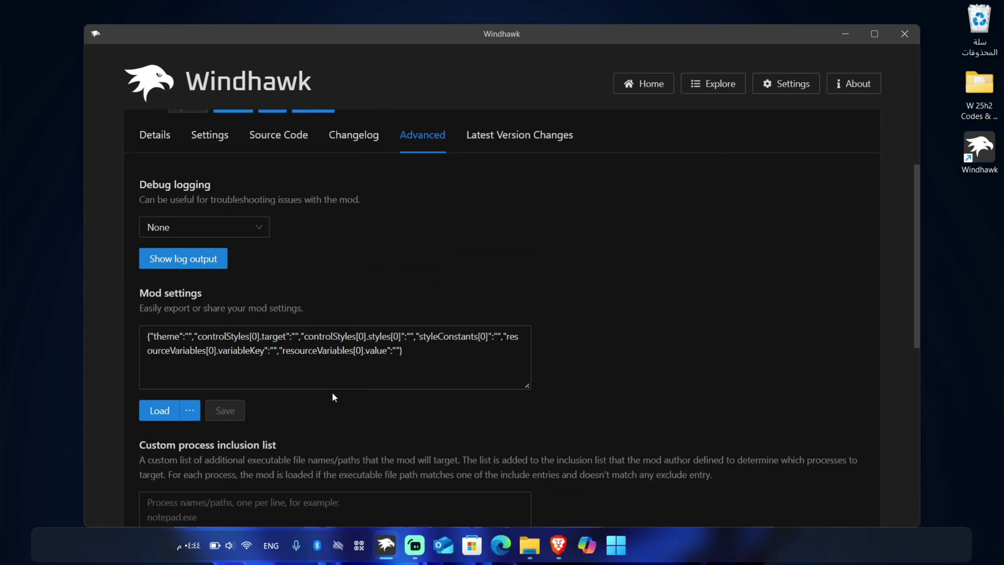
click(339, 360)
key(ctrl+a)
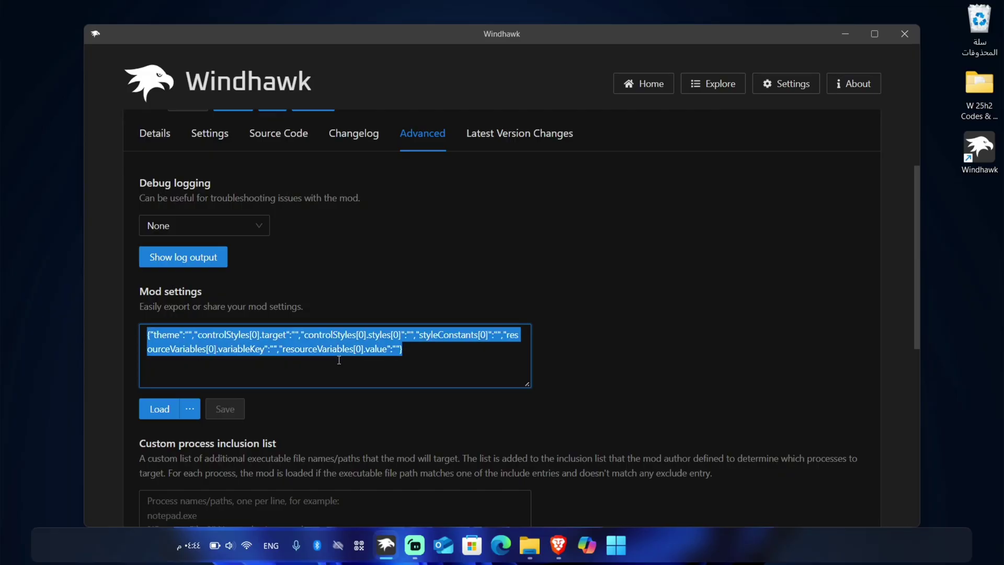
key(BackSpace)
Open the Notification Center 25h2 file from the W 25h2 Codes & Wallpapers folder, copy all its code, and close it
click(535, 554)
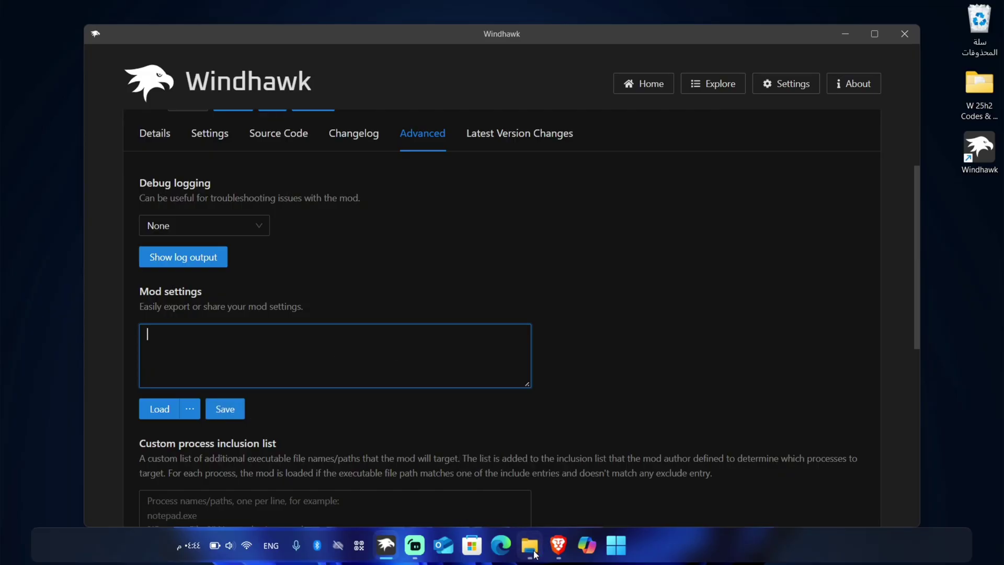
click(589, 302)
double_click(589, 303)
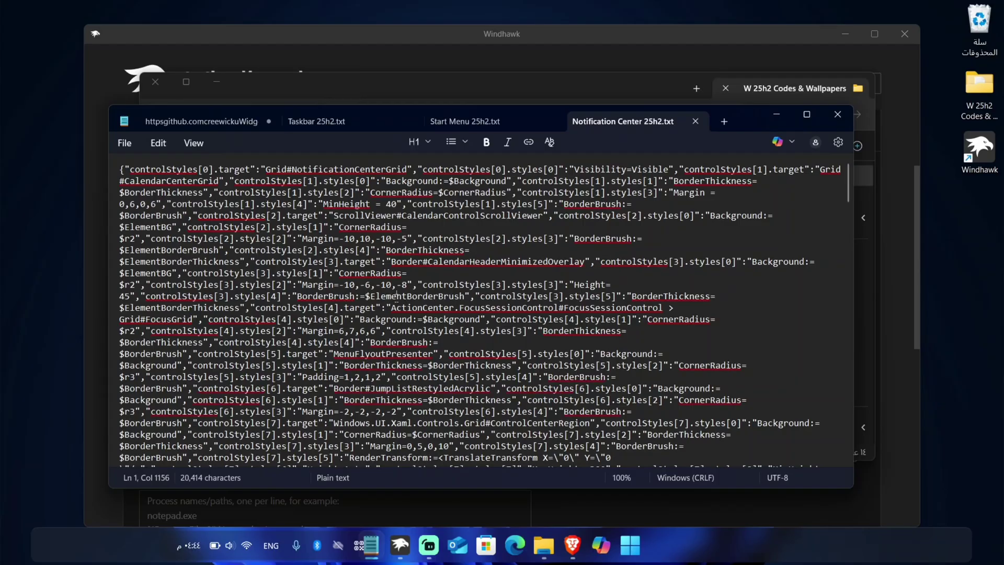
key(ctrl+a)
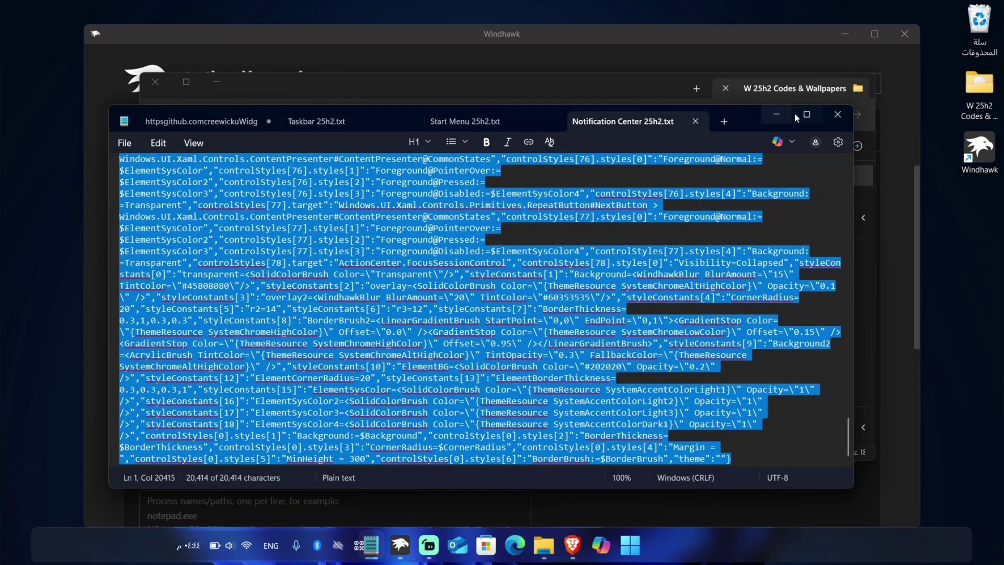
click(838, 114)
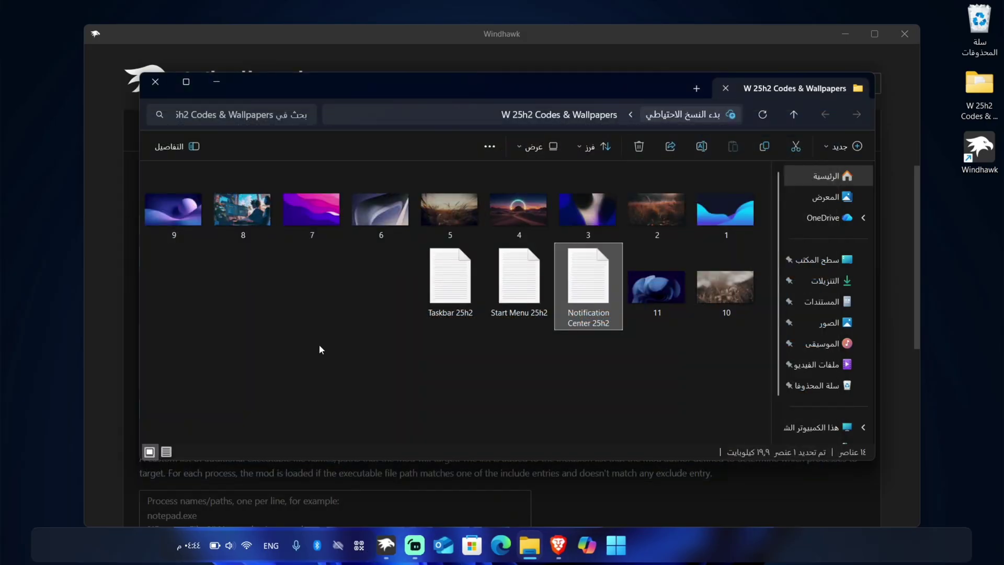
Return to Windhawk, paste the Notification Center 25h2 code into the Notification Center Styler's mod settings, and save it
click(427, 501)
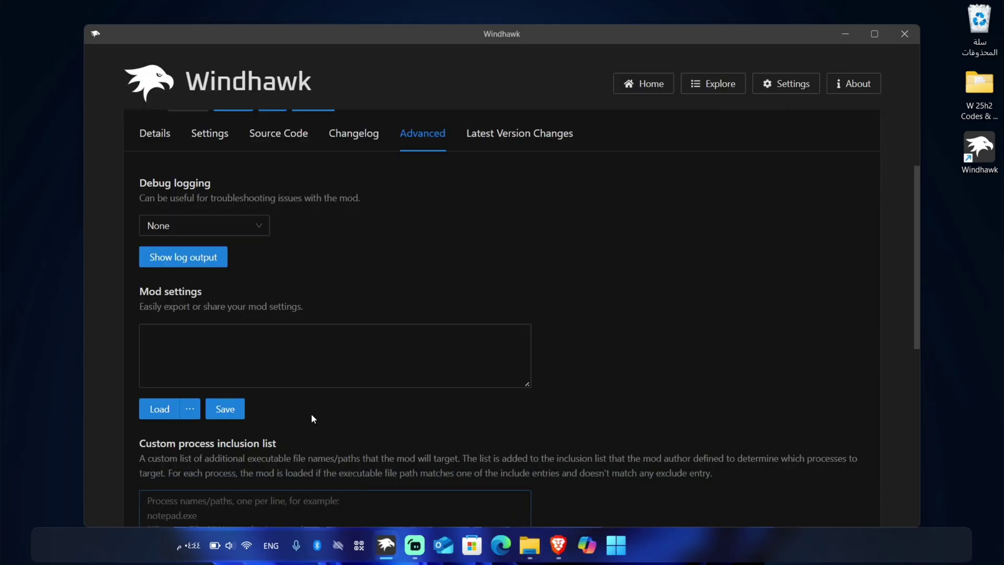
key(ctrl+v)
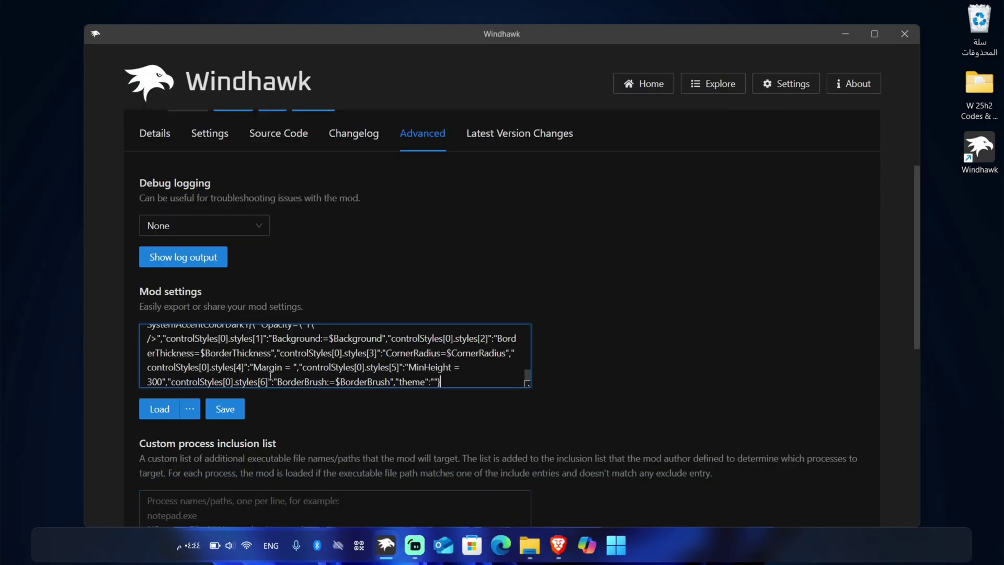
click(217, 545)
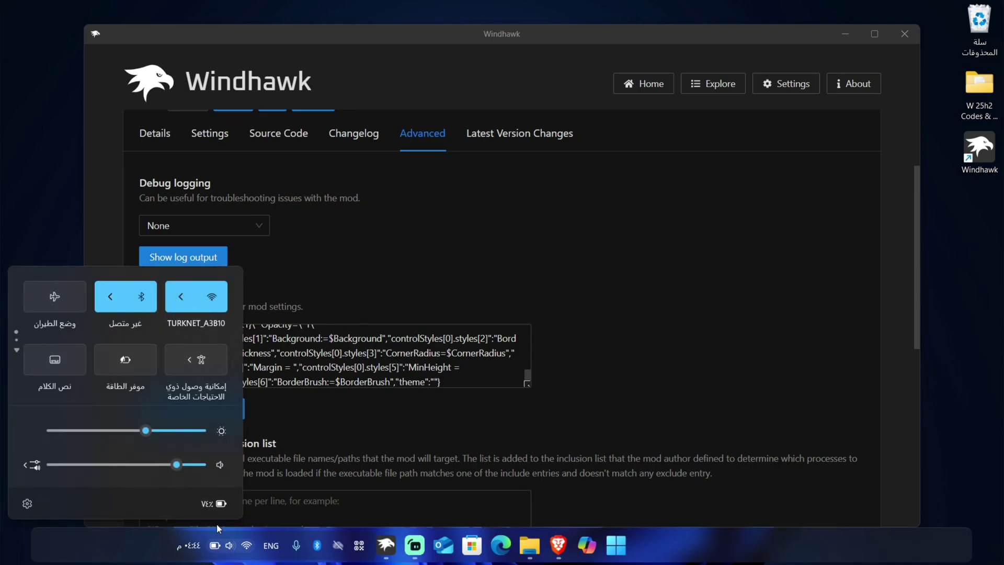
click(229, 546)
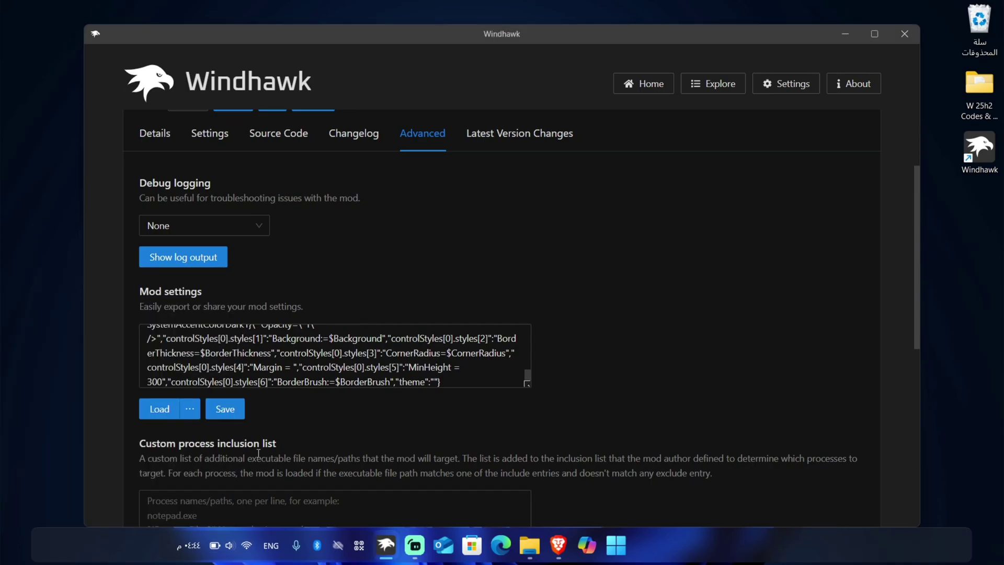
click(230, 413)
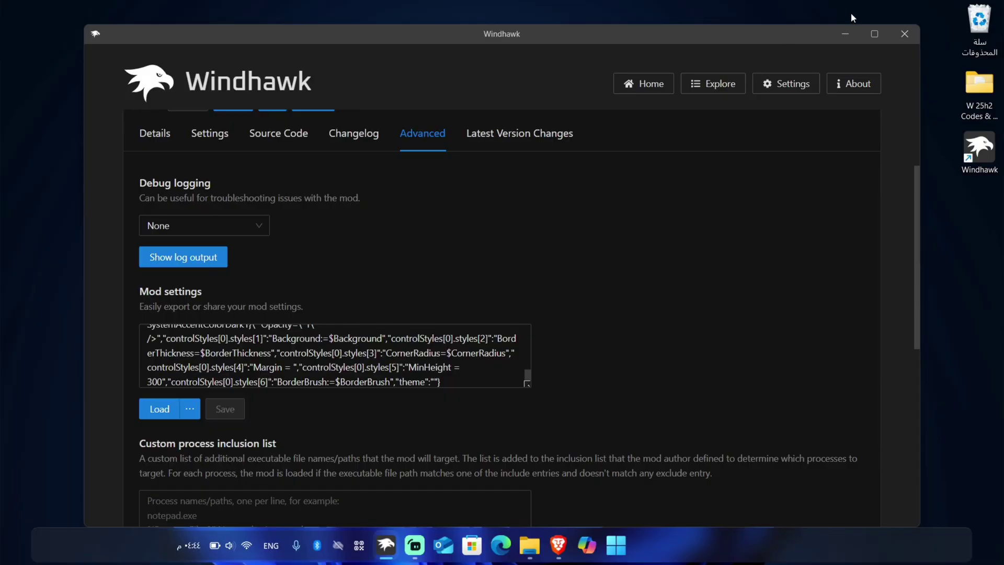
Minimize Windhawk, open the restyled quick settings panel over the desktop, and raise the brightness and volume
click(844, 34)
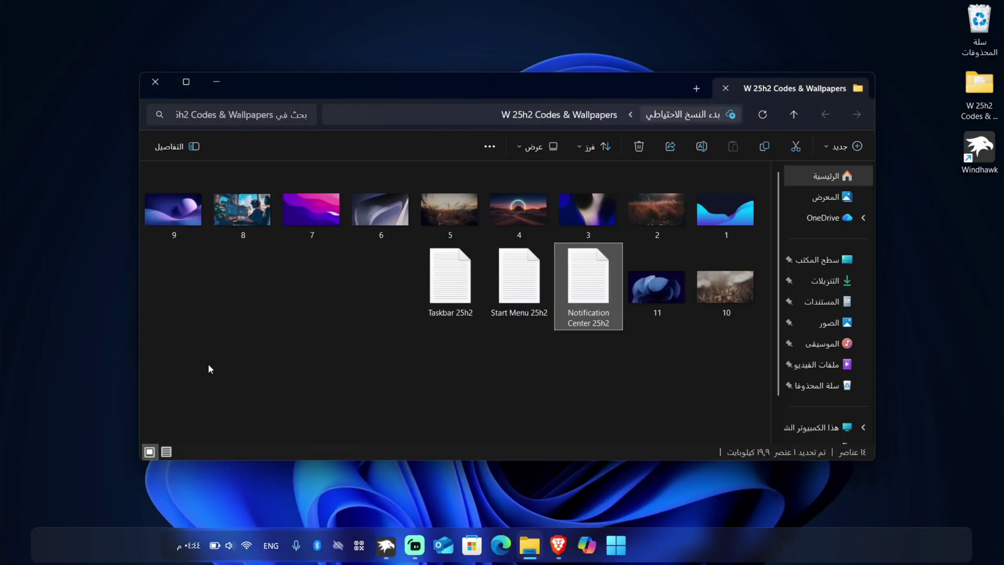
click(246, 546)
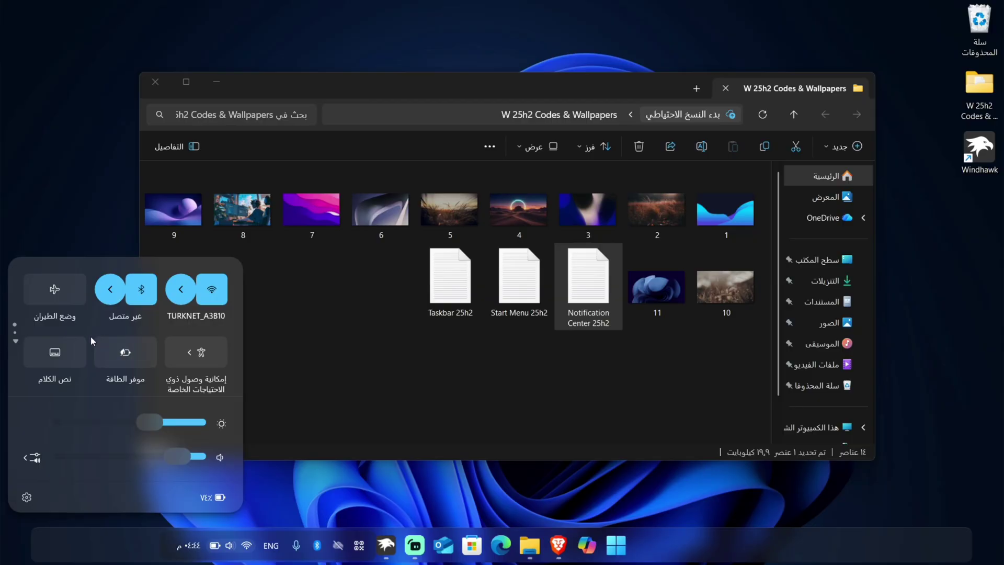
scroll(89, 336, down, 1)
scroll(90, 336, up, 1)
drag(152, 422, 78, 423)
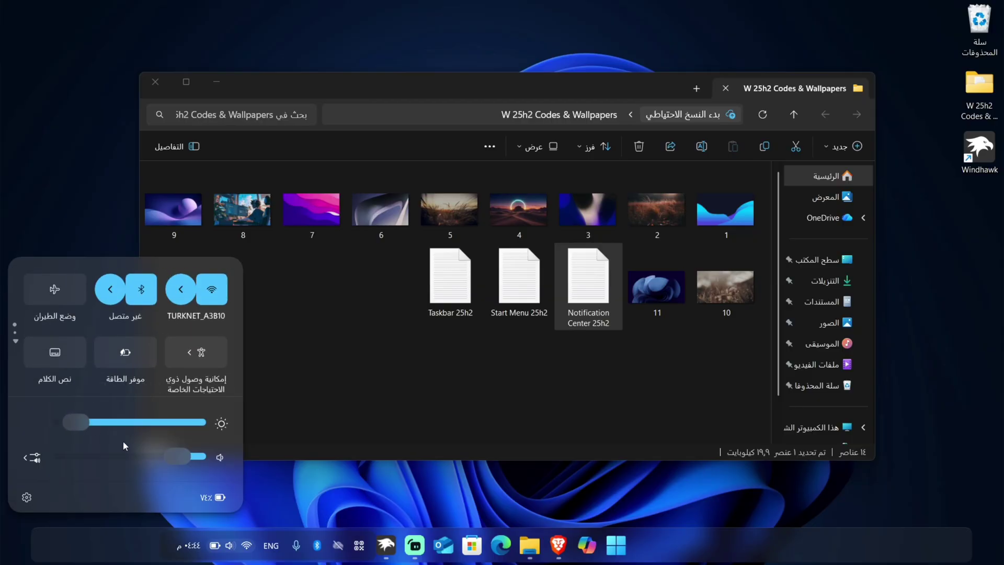
drag(174, 463, 105, 458)
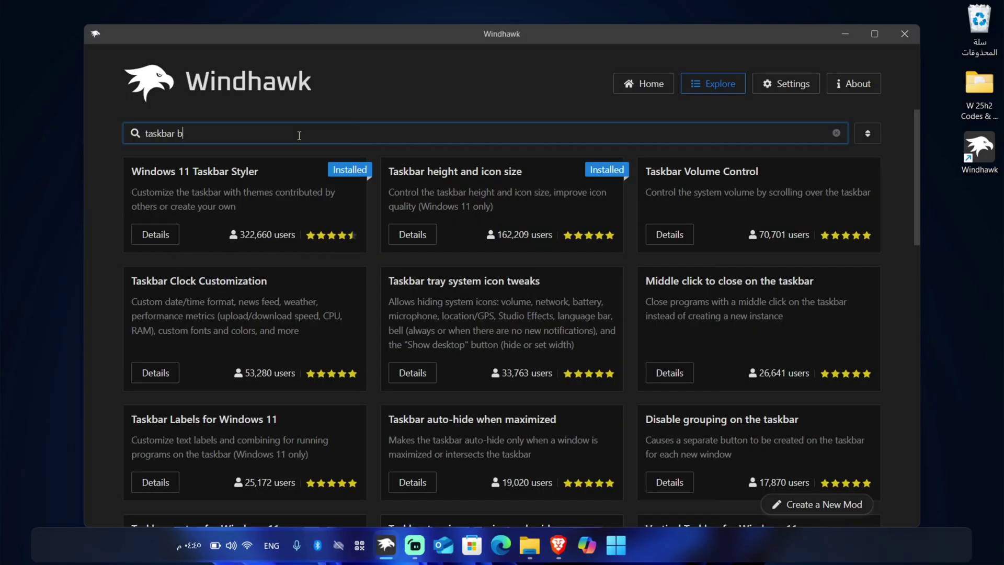
Search Windhawk's mods for "taskbar back" and install the Taskbar Background Helper mod, accepting the risk
text(ck)
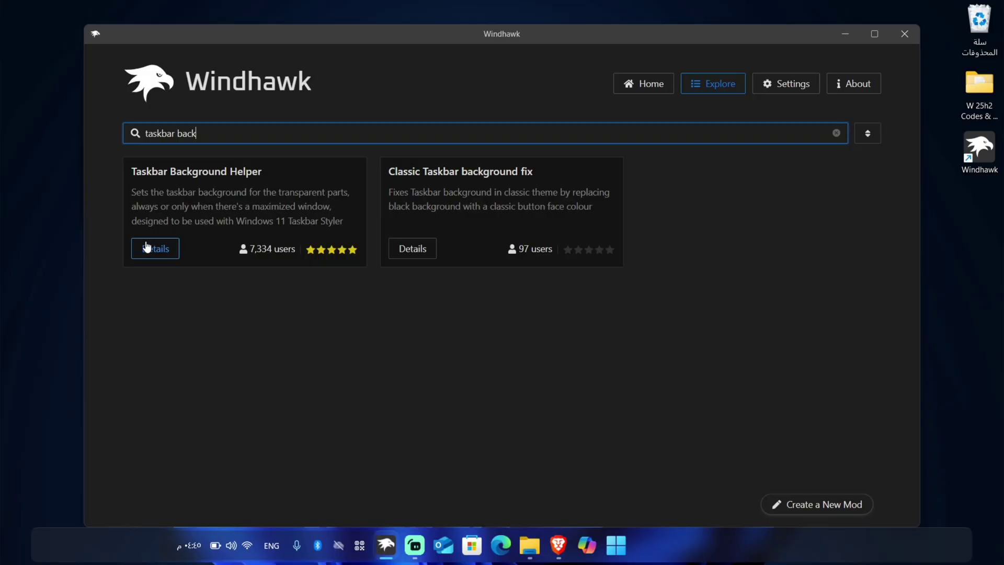
click(146, 247)
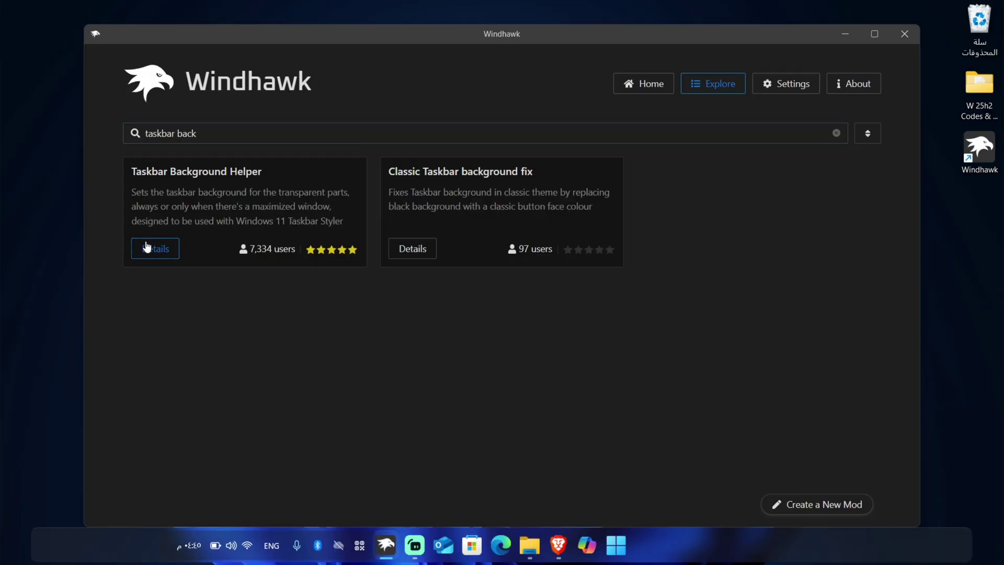
click(193, 194)
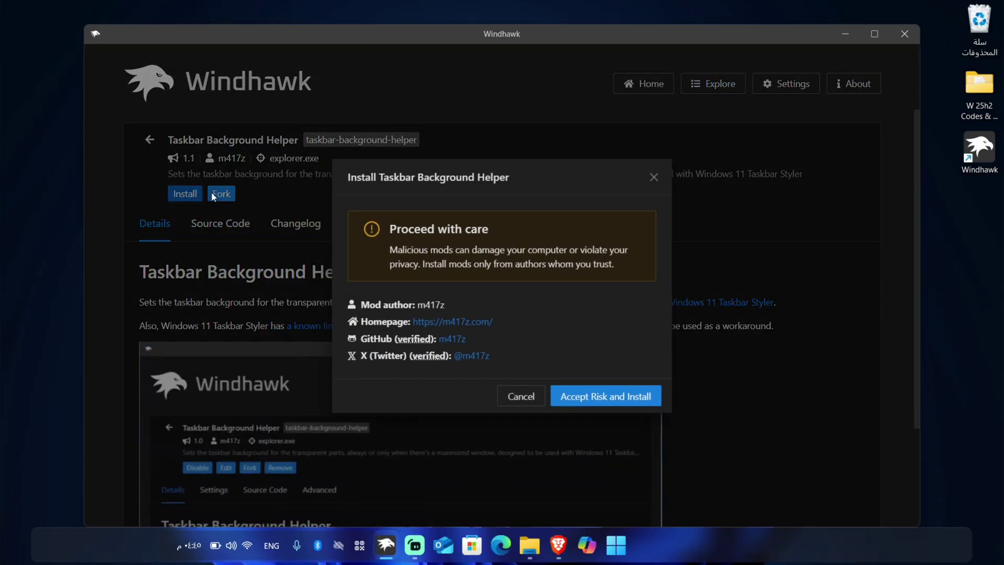
click(599, 396)
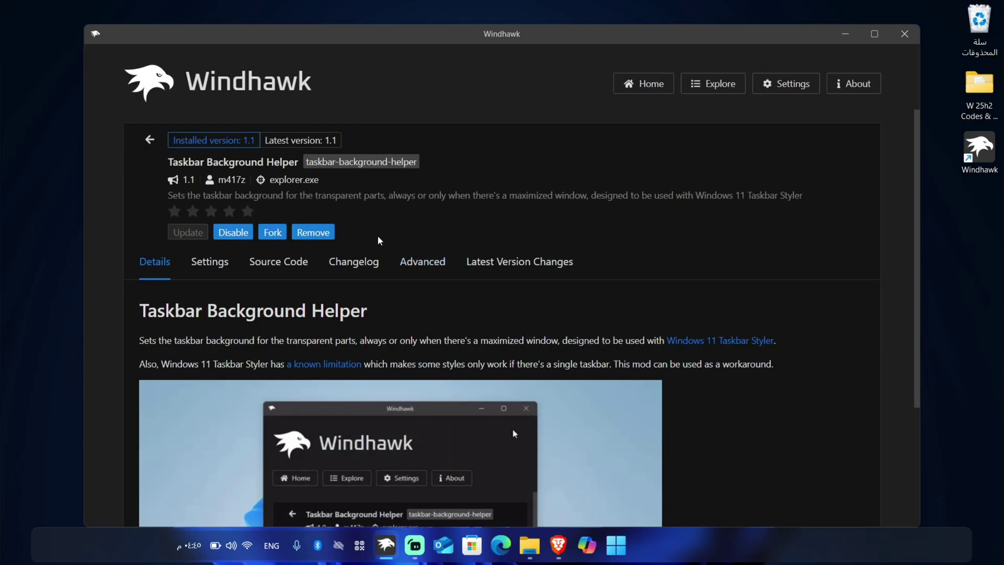
Set the Taskbar Background Helper's background style to Acrylic blur in the mod's settings
click(217, 277)
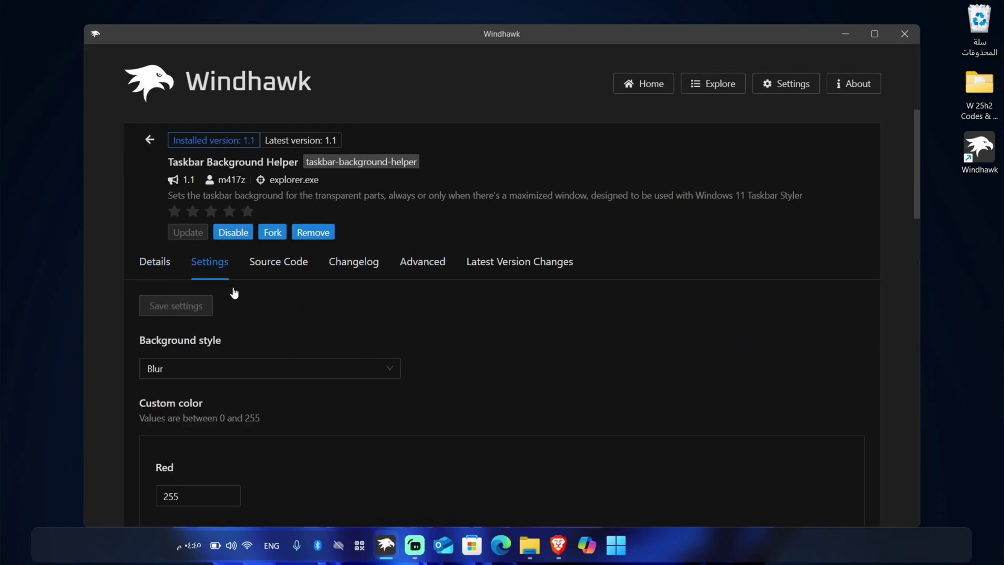
scroll(252, 334, down, 1)
click(253, 339)
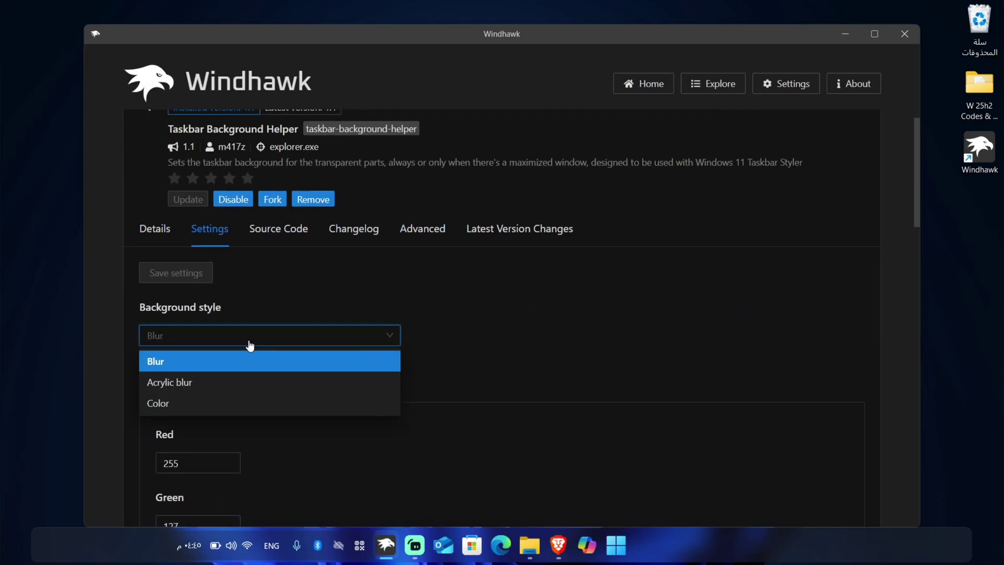
click(183, 384)
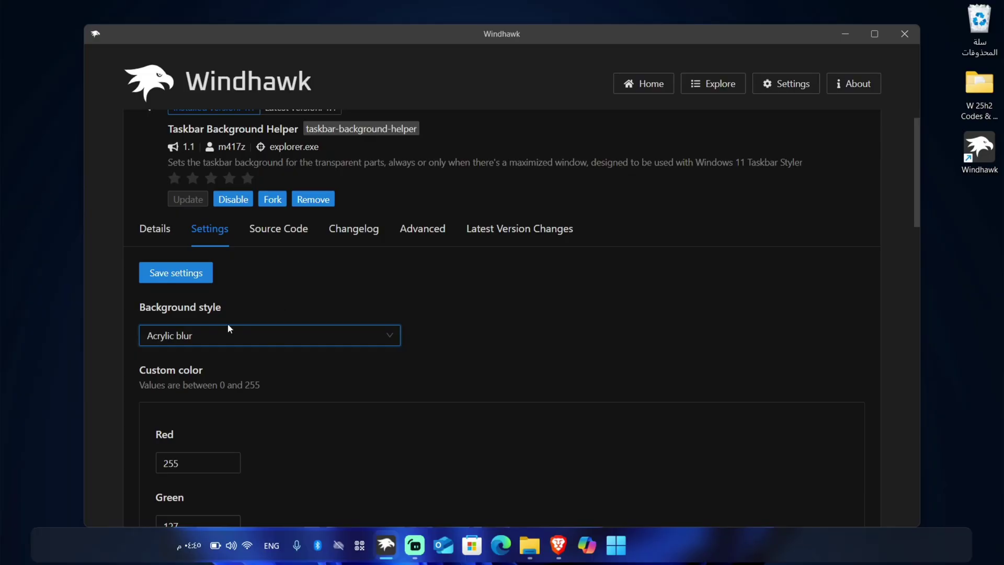
Set the mod's custom color to red 62, green 63 and blue 64, and save the settings
scroll(240, 362, down, 2)
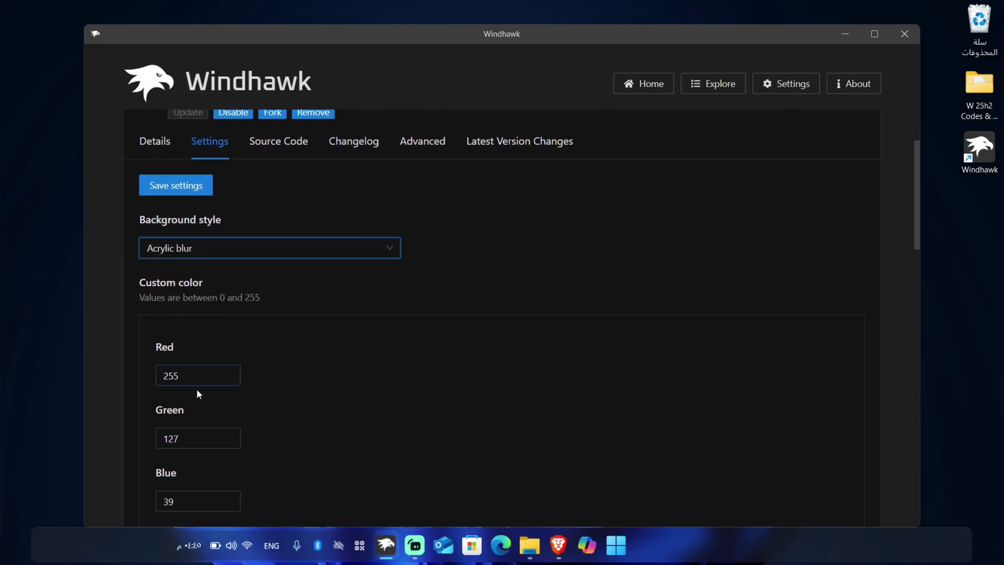
double_click(193, 375)
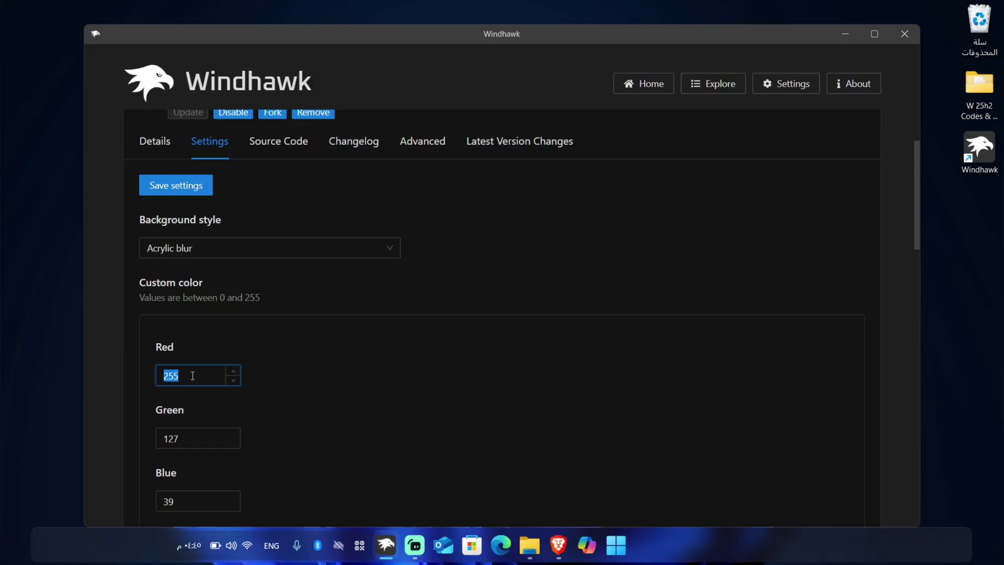
text(62)
double_click(185, 435)
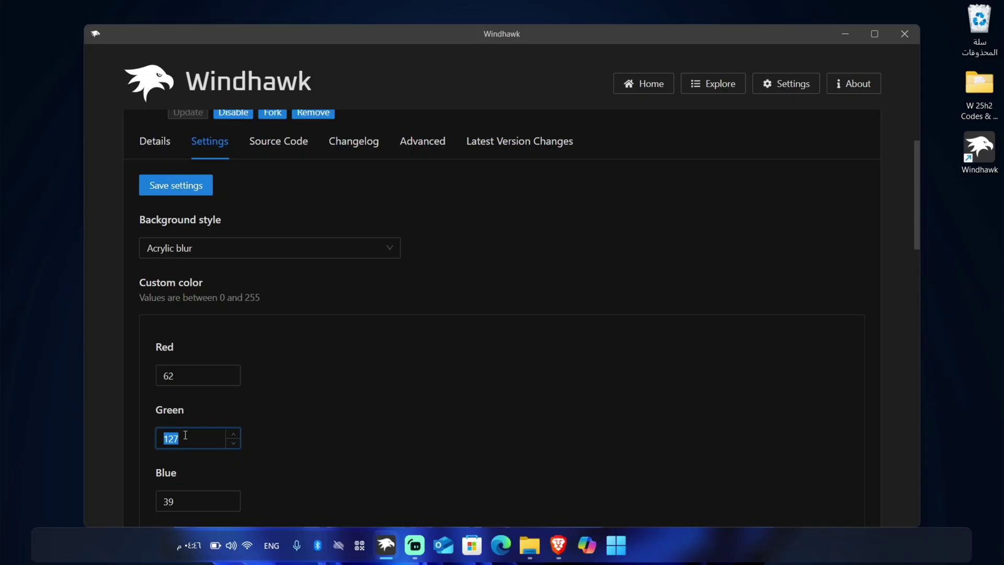
text(63)
scroll(185, 435, down, 1)
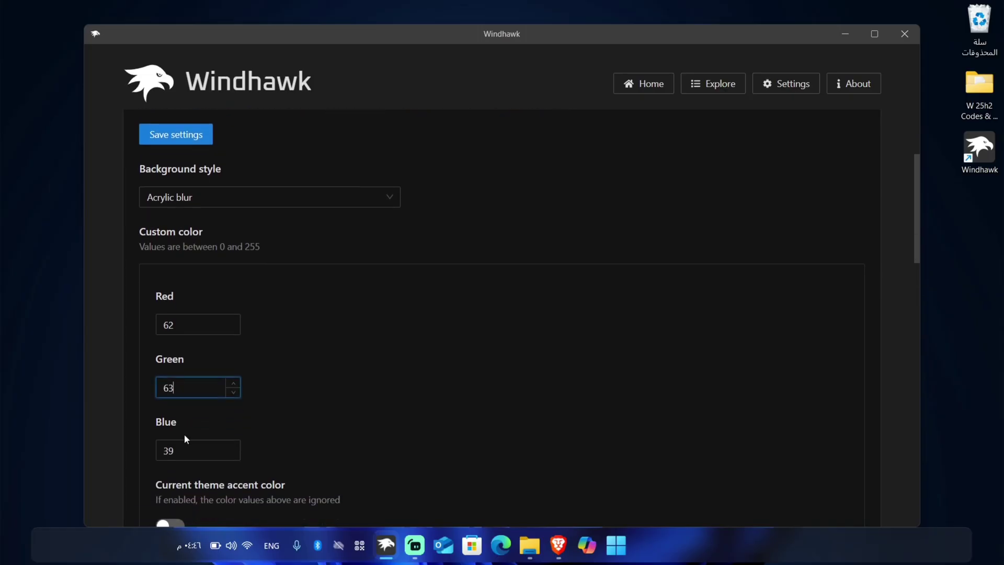
double_click(183, 445)
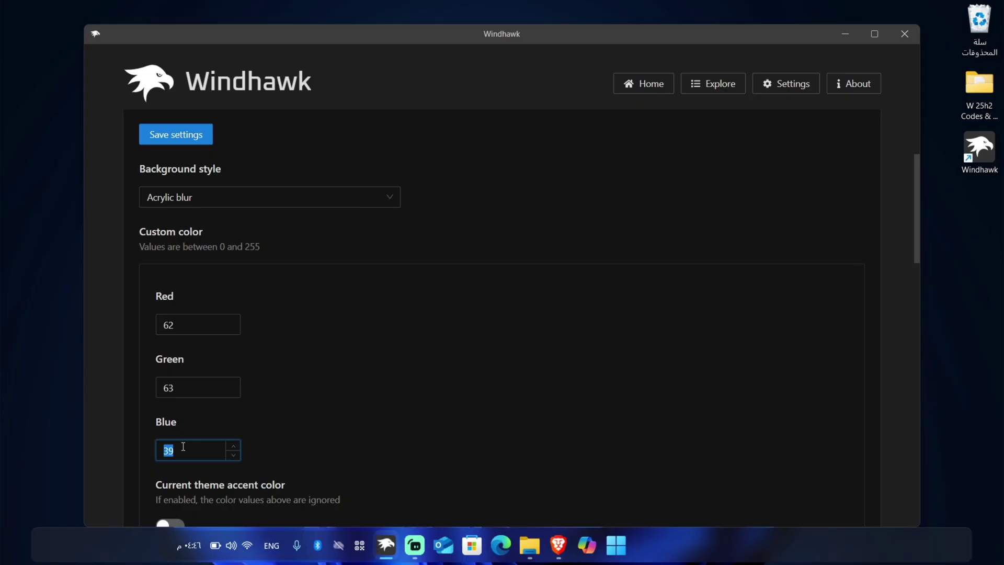
text(64)
click(178, 137)
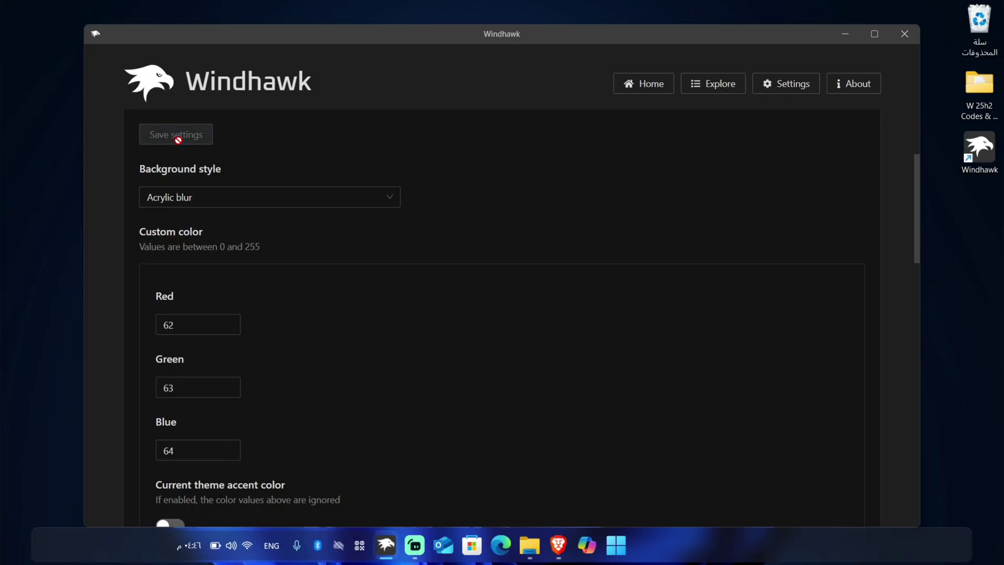
Maximize Windhawk, search its mods for "file", and install the Windows 11 File Explorer Styler mod, accepting the risk
click(874, 34)
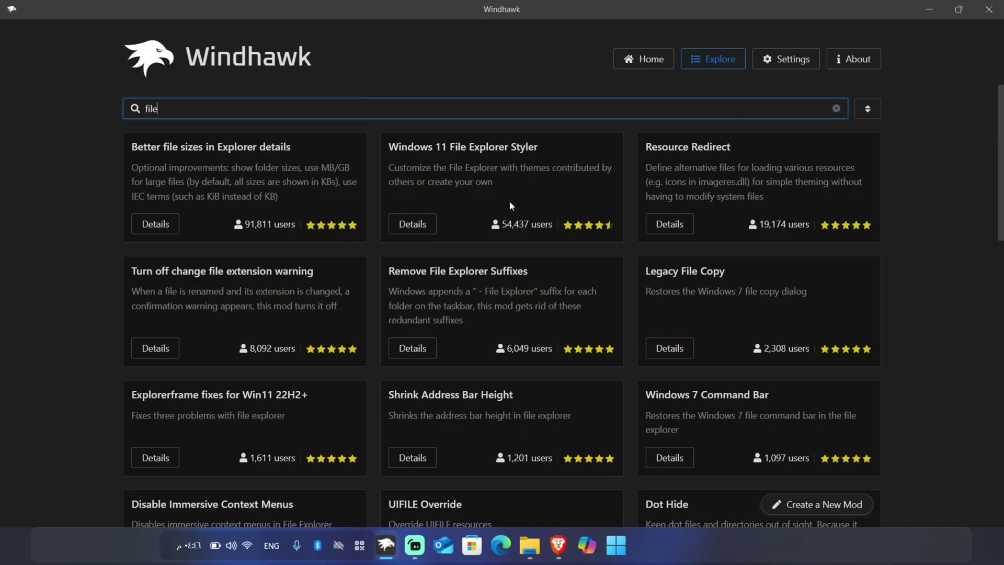
click(425, 224)
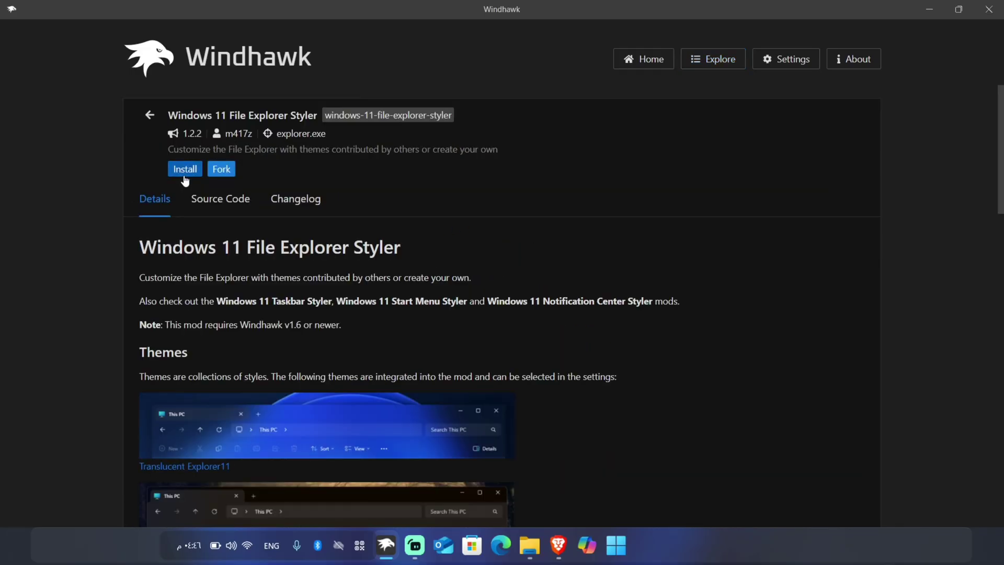
click(184, 170)
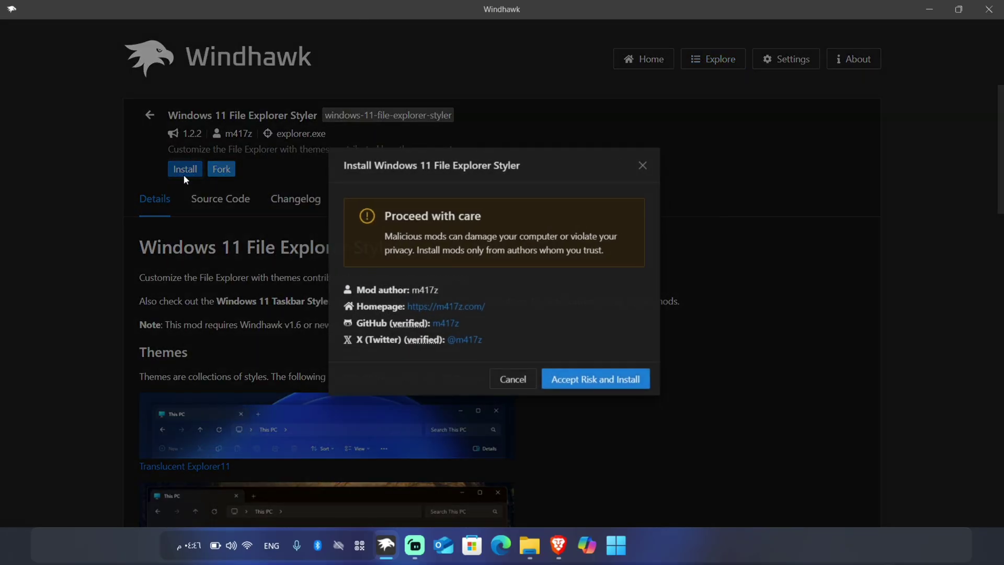
click(625, 387)
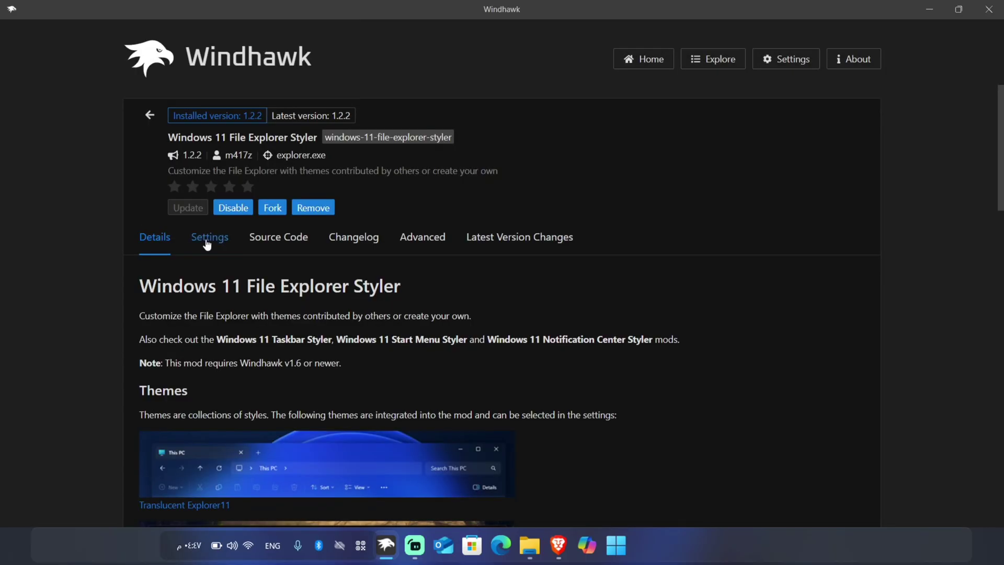
Set the File Explorer Styler's theme to Translucent Explorer11, save the settings, and return to browsing available mods
click(202, 237)
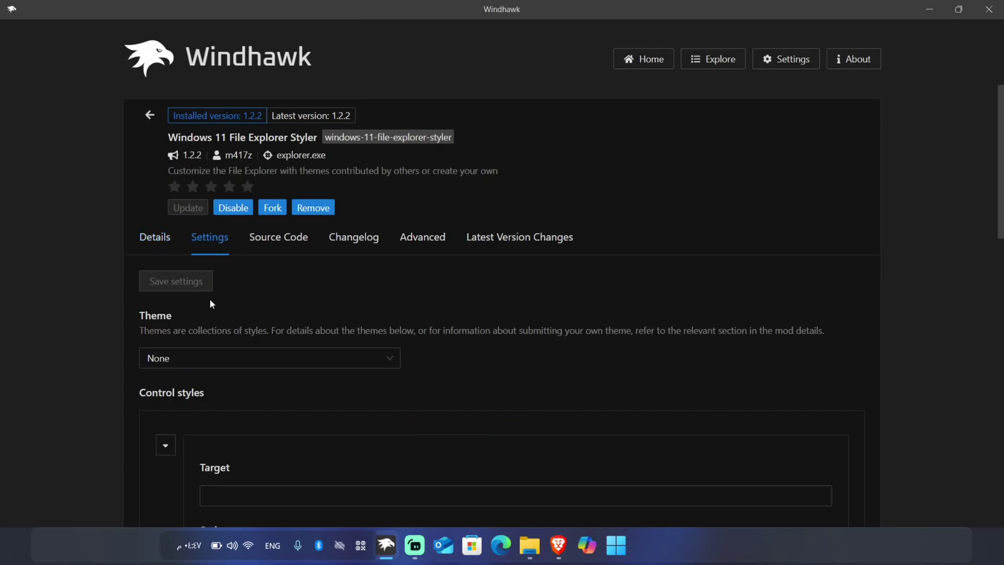
click(242, 360)
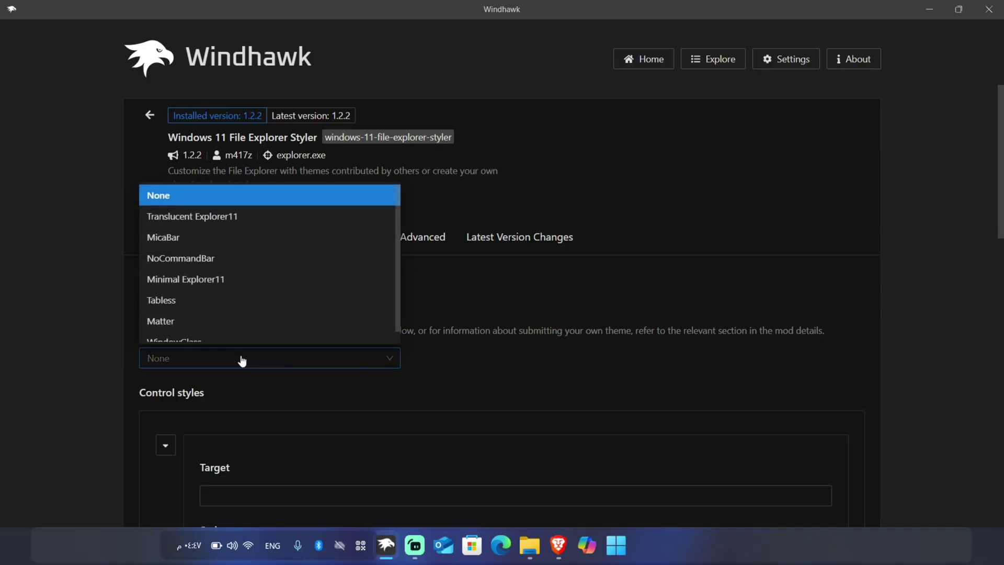
click(201, 217)
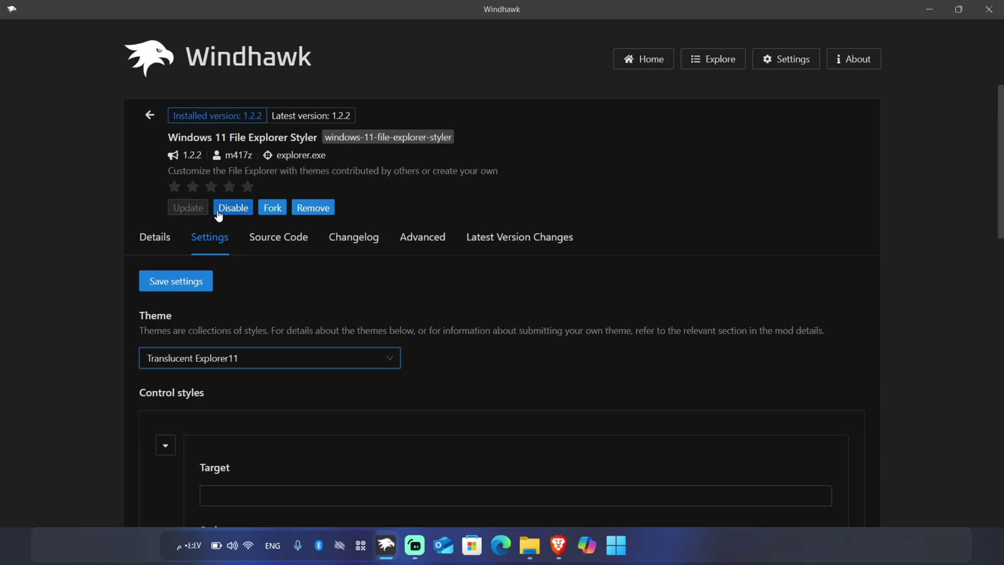
click(179, 283)
click(179, 283)
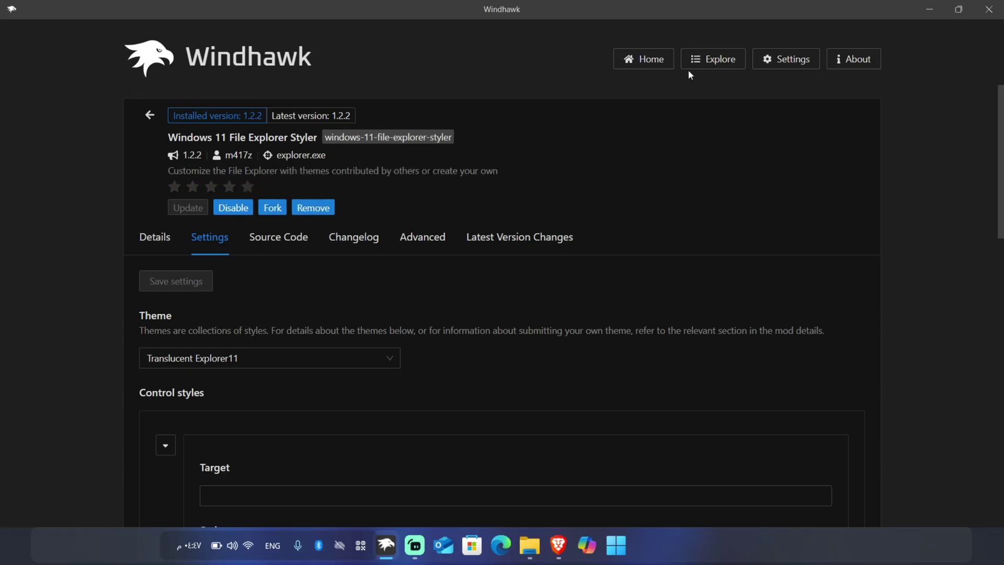
click(711, 63)
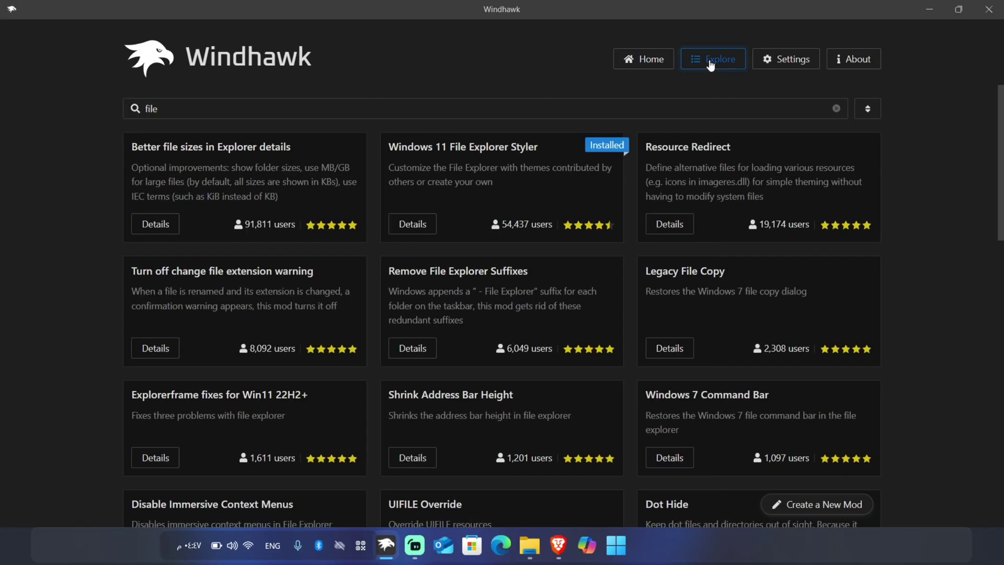
Search the available mods for "trans" and install the Translucent Windows mod, accepting the risk
double_click(232, 106)
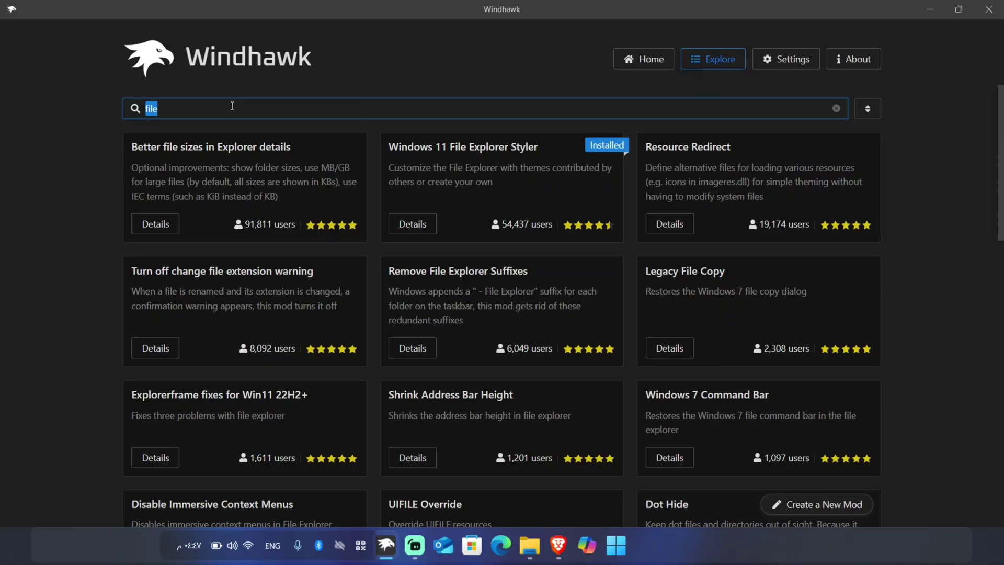
text(tr)
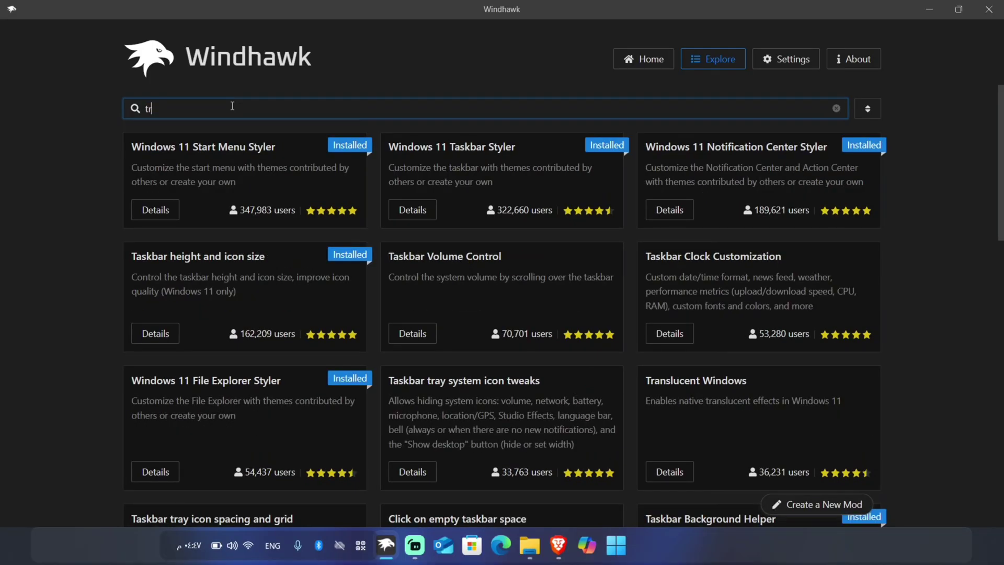
text(ans)
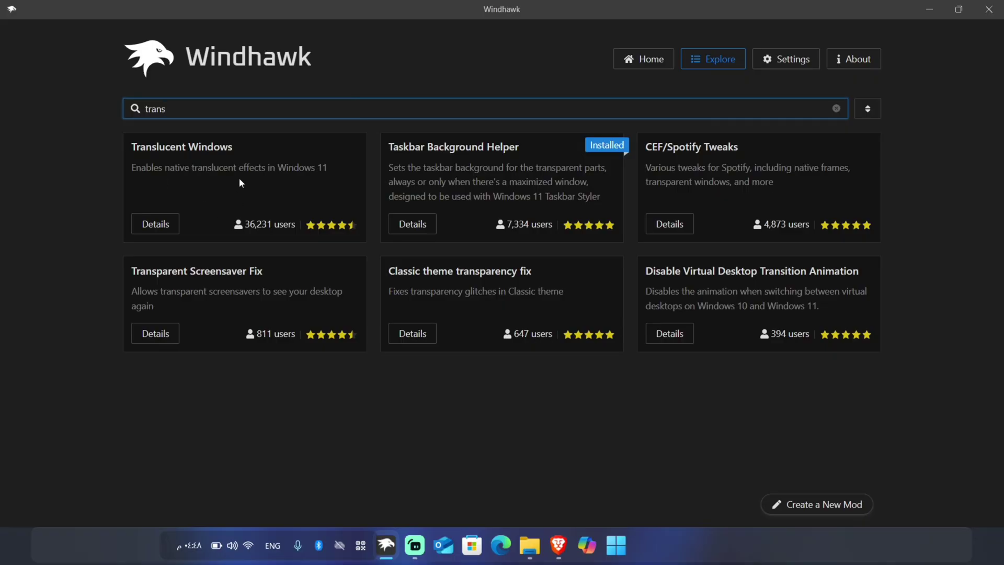
click(154, 223)
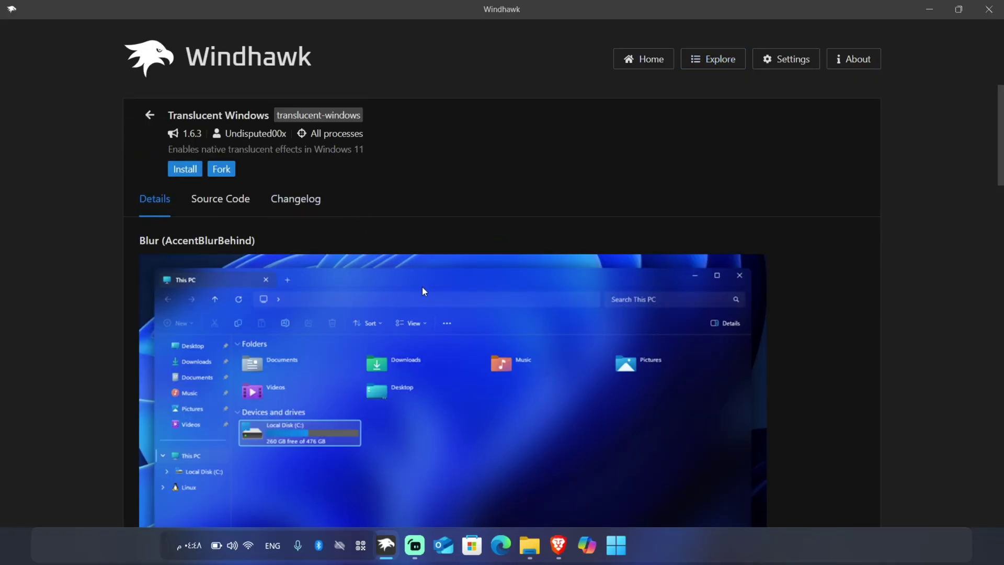
click(184, 168)
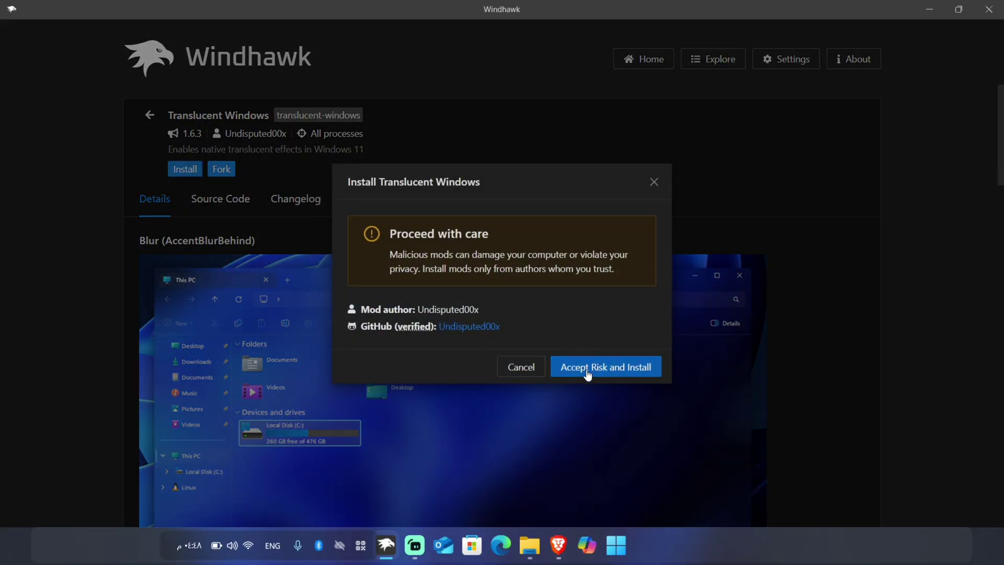
click(588, 368)
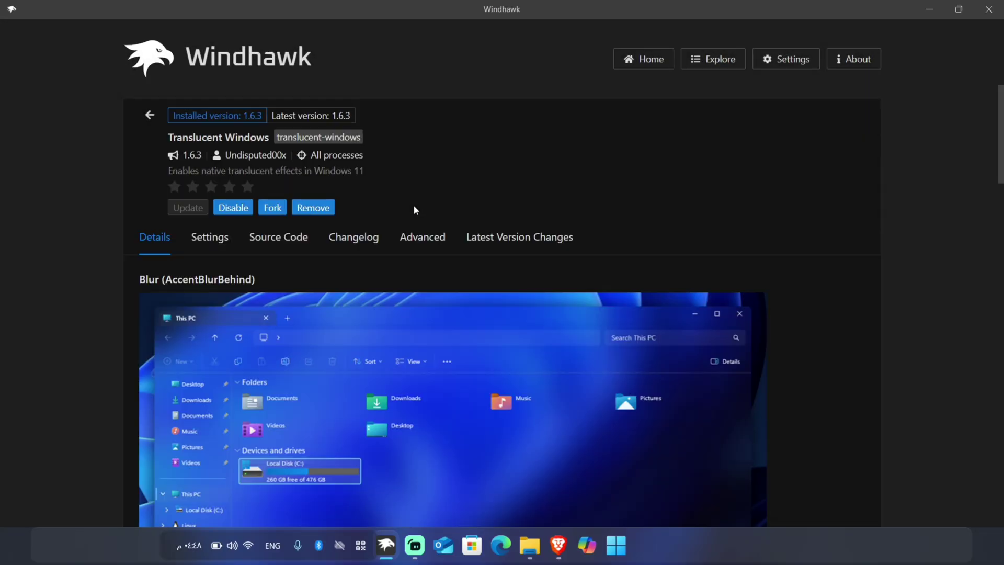
Set the Translucent Windows mod's effects to Blur (AccentBlurBehind) in its settings
click(211, 239)
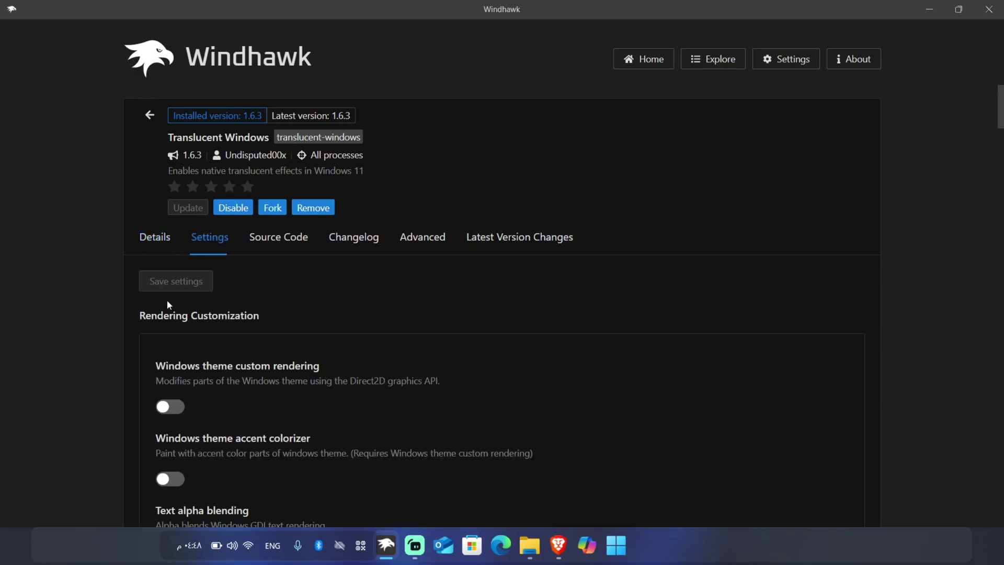
scroll(275, 384, down, 5)
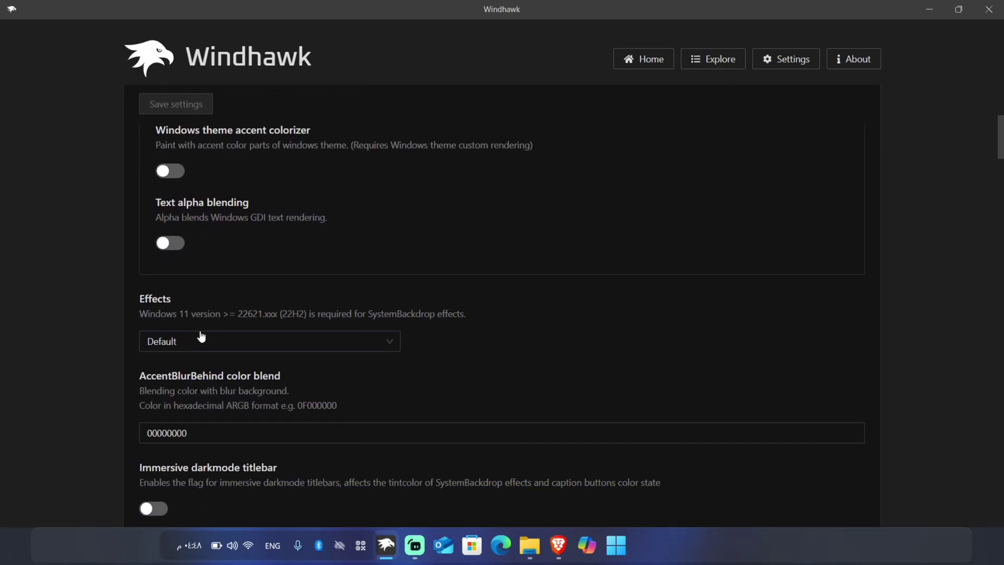
click(201, 337)
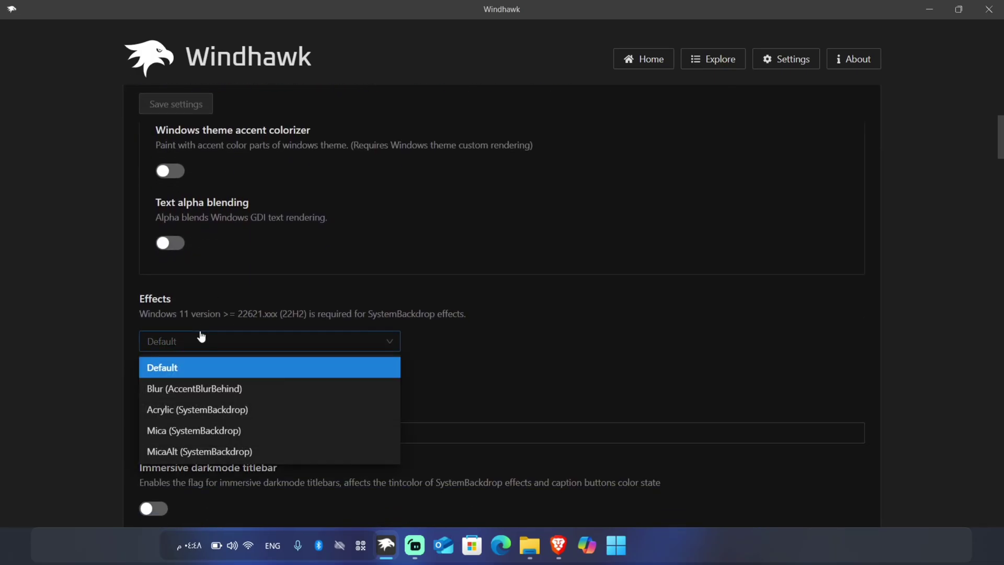
click(228, 390)
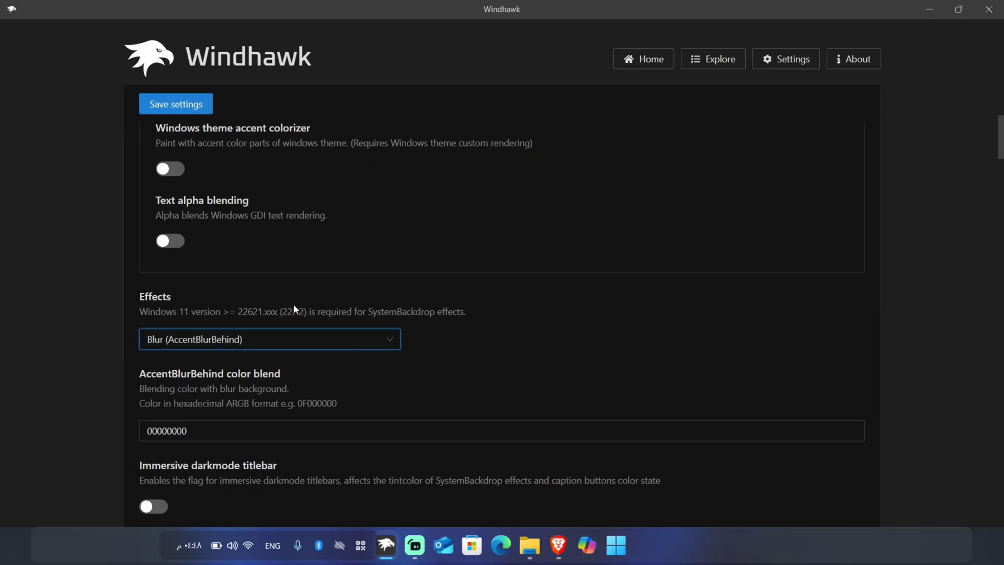
Enable extending the effects into the entire window and save the mod's settings
scroll(294, 308, down, 1)
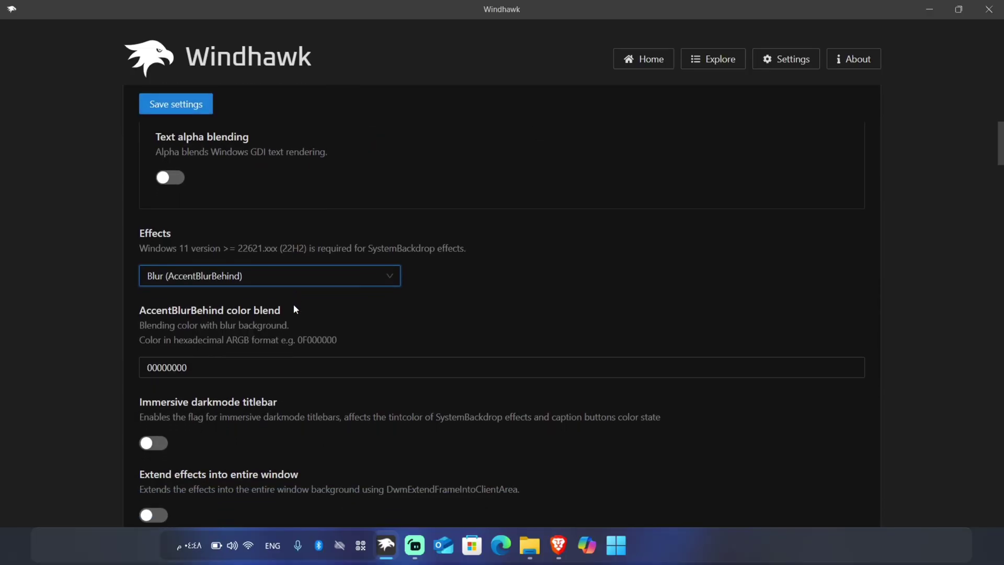
scroll(293, 305, down, 2)
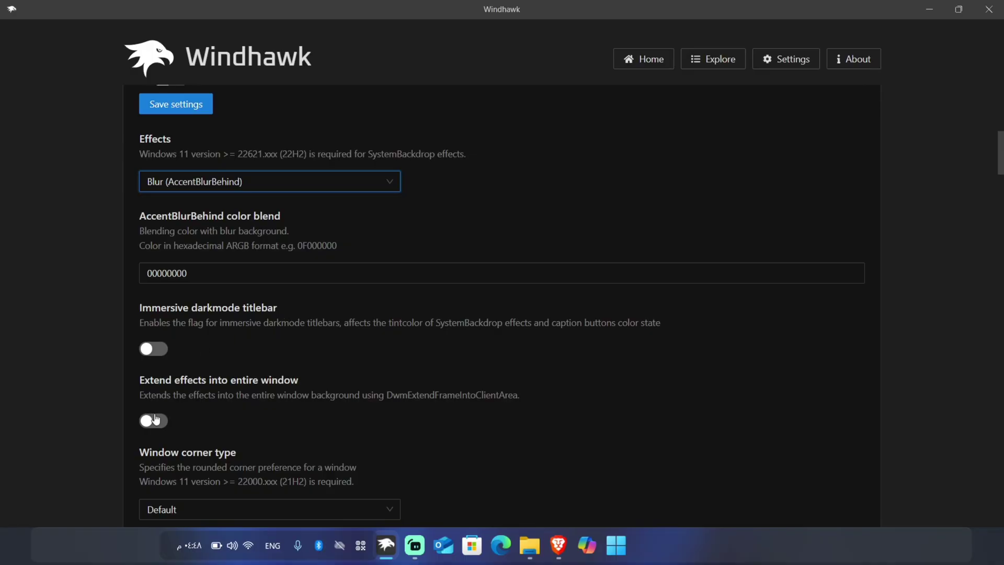
click(155, 419)
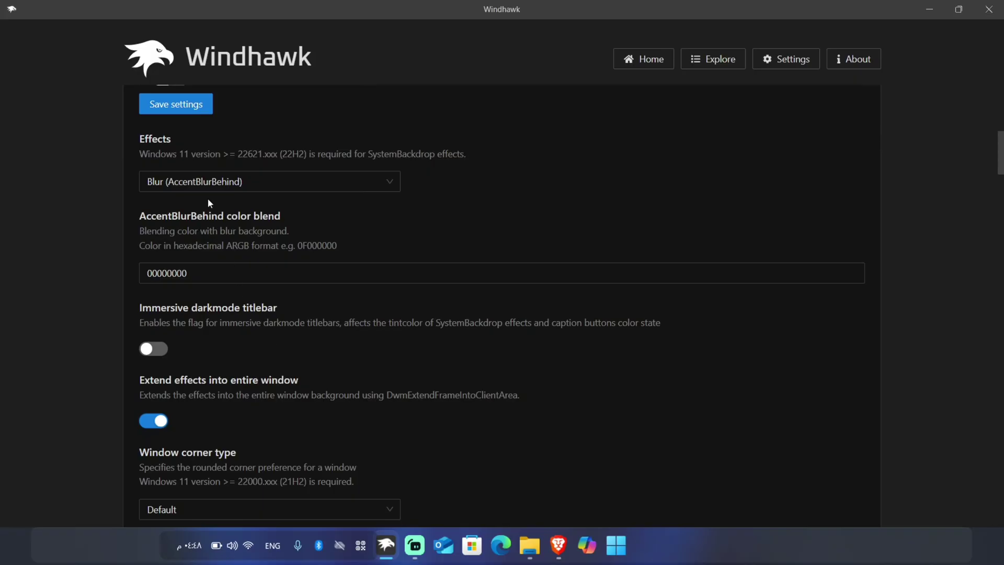
click(168, 104)
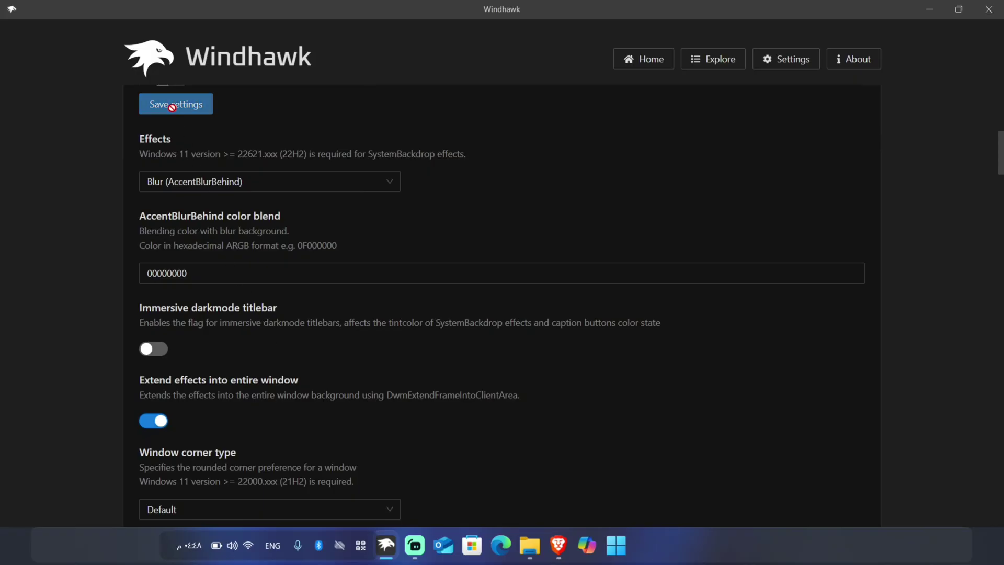
Minimize Windhawk and bring up the open File Explorer window to examine its translucent blur over the desktop
click(921, 15)
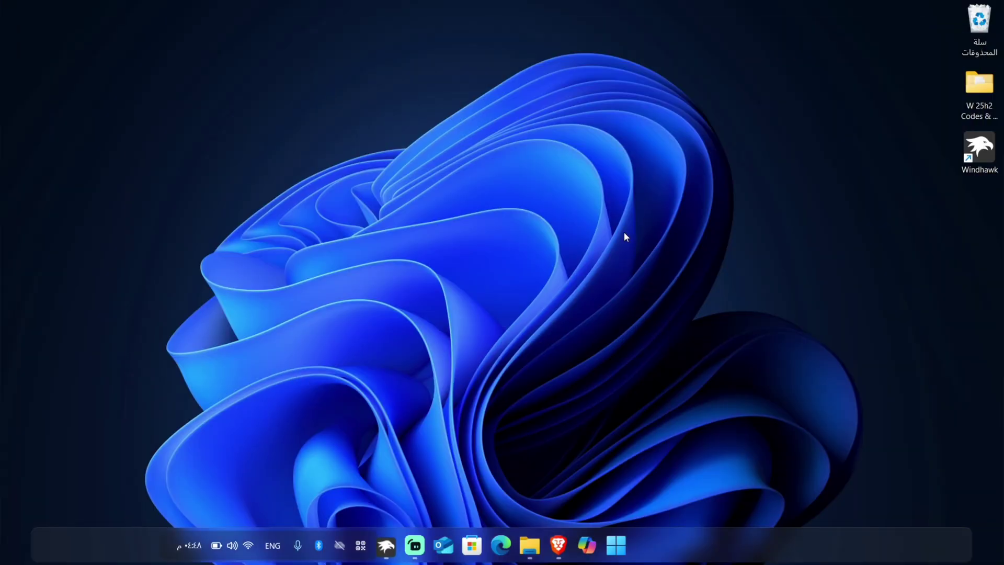
click(529, 545)
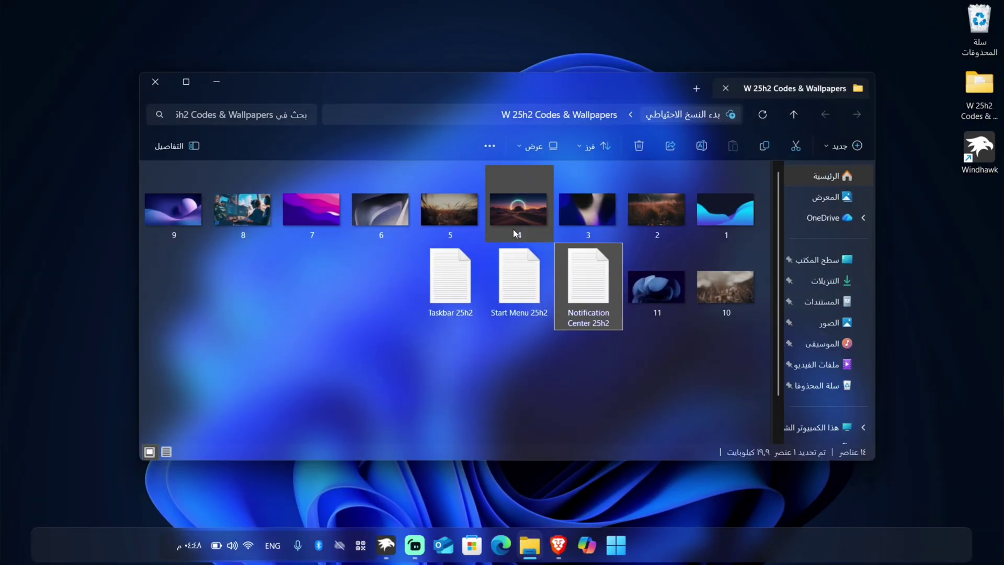
drag(267, 328, 313, 321)
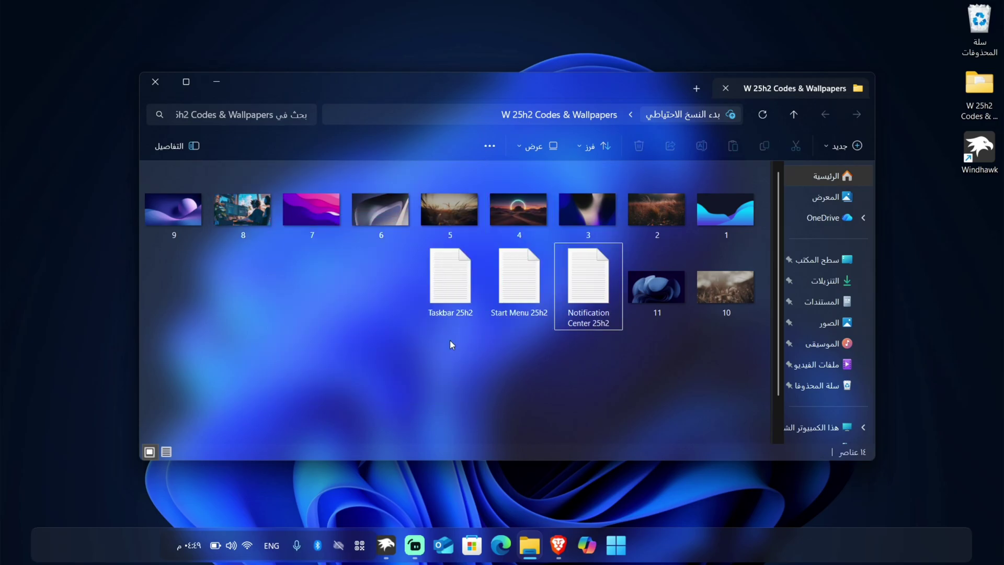
click(824, 261)
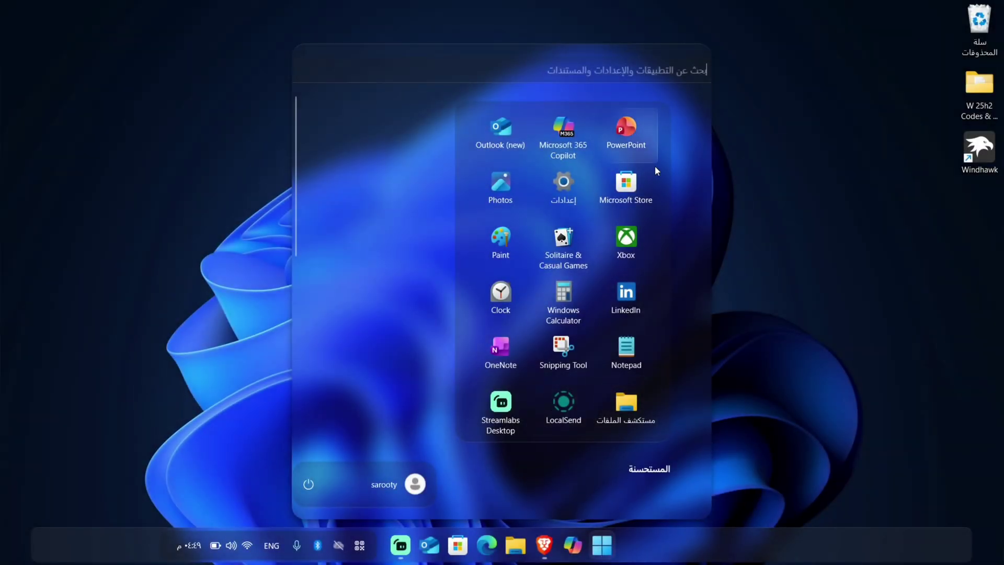
Launch File Explorer from the Start menu and open the W 25h2 Codes & Wallpapers folder on the desktop
click(637, 402)
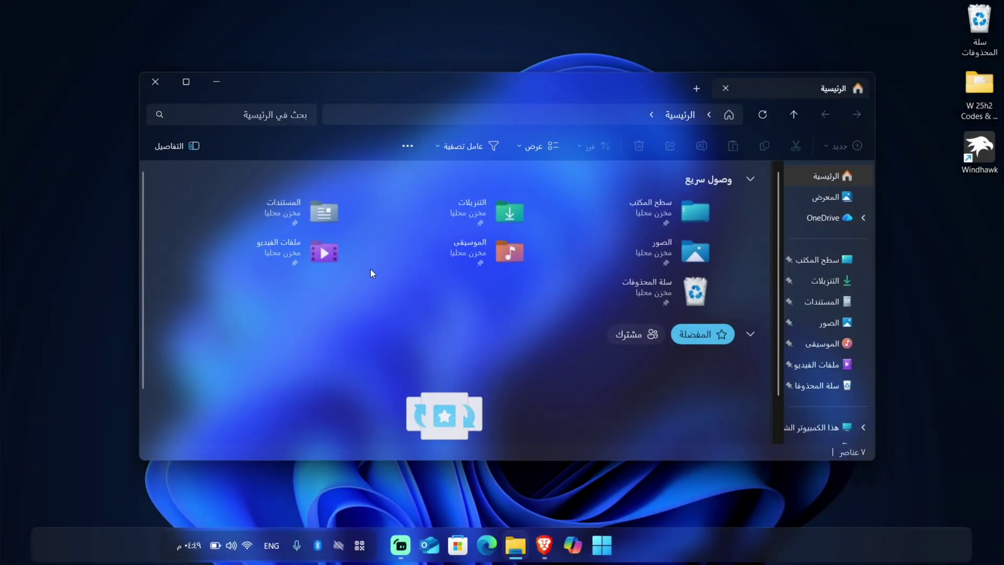
click(794, 265)
double_click(711, 194)
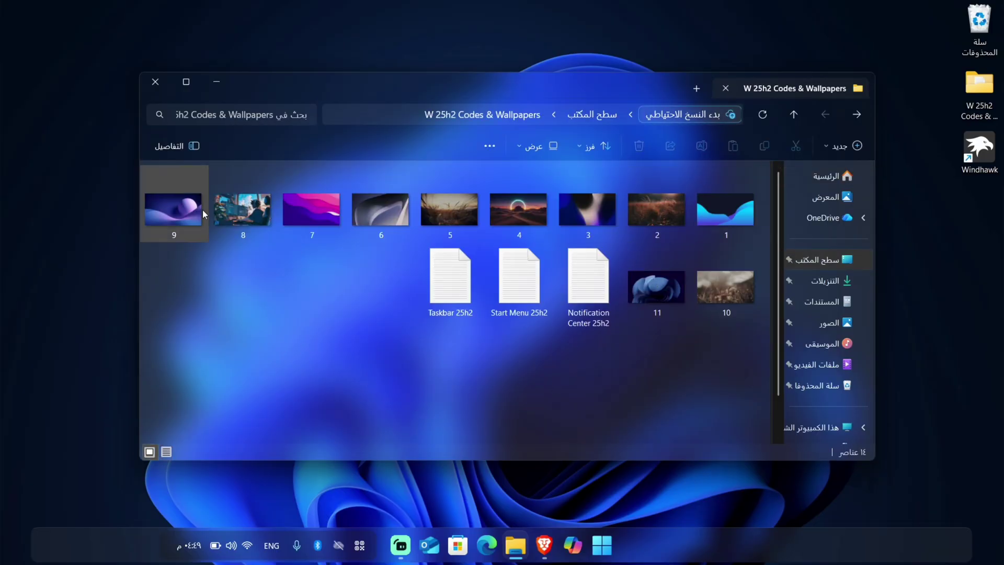
Set image 6 from the wallpapers folder as the desktop background
click(376, 217)
right_click(374, 215)
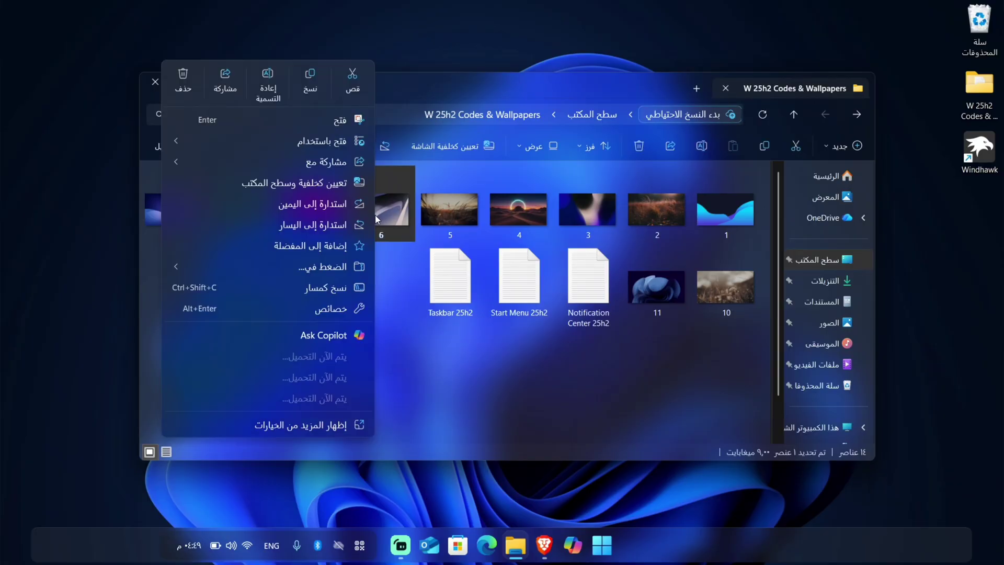
click(325, 183)
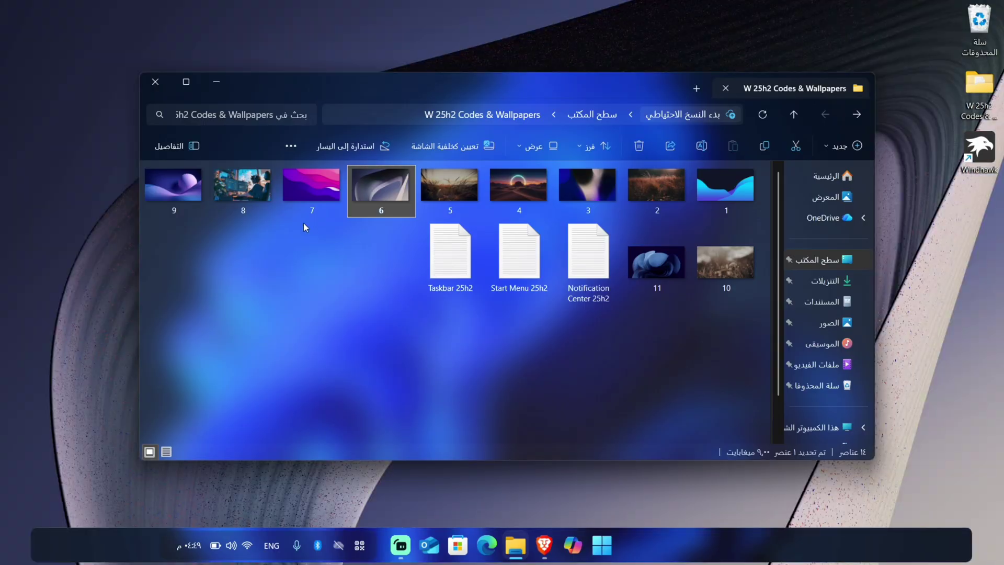